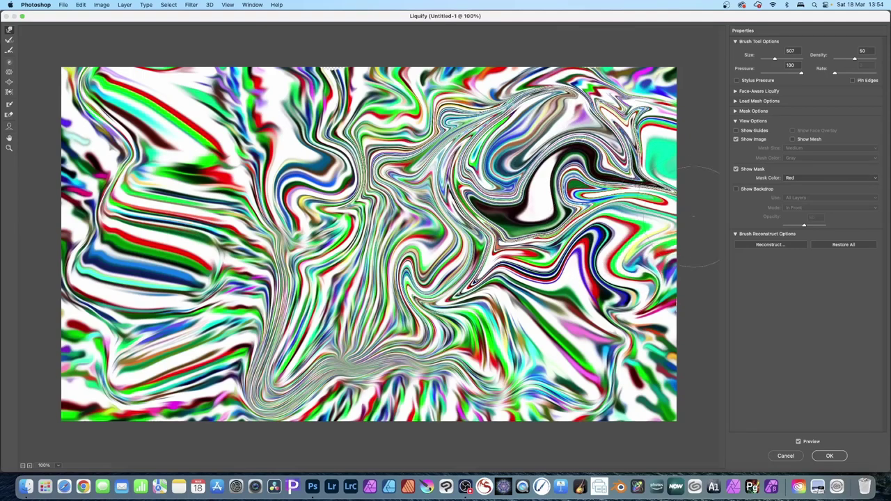
pyautogui.moveTo(623, 183); pyautogui.dragTo(667, 188)
pyautogui.moveTo(526, 319)
pyautogui.mouseDown()
pyautogui.moveTo(565, 295)
pyautogui.moveTo(574, 335)
pyautogui.mouseUp()
pyautogui.moveTo(479, 256)
pyautogui.mouseDown()
pyautogui.moveTo(464, 300)
pyautogui.moveTo(496, 262)
pyautogui.moveTo(474, 259)
pyautogui.mouseUp()
pyautogui.moveTo(370, 160)
pyautogui.mouseDown()
pyautogui.moveTo(379, 149)
pyautogui.moveTo(387, 174)
pyautogui.mouseUp()
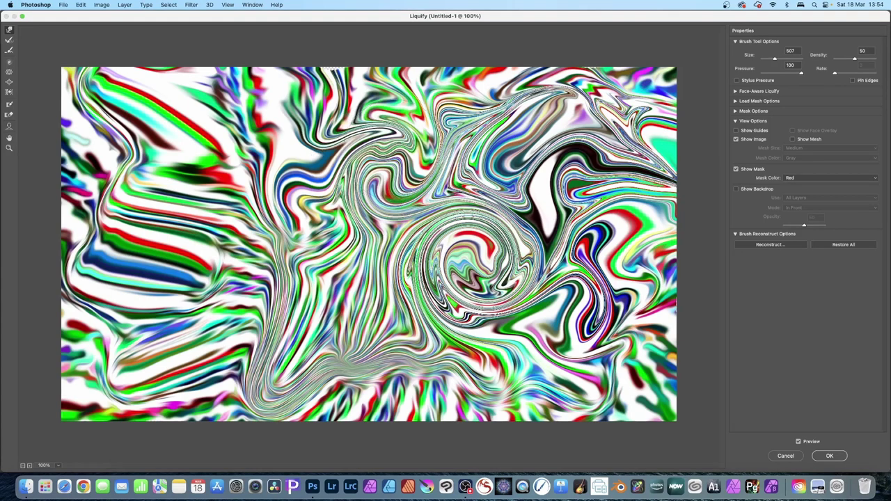
pyautogui.moveTo(362, 140)
pyautogui.mouseDown()
pyautogui.moveTo(324, 170)
pyautogui.moveTo(340, 159)
pyautogui.moveTo(223, 198)
pyautogui.mouseUp()
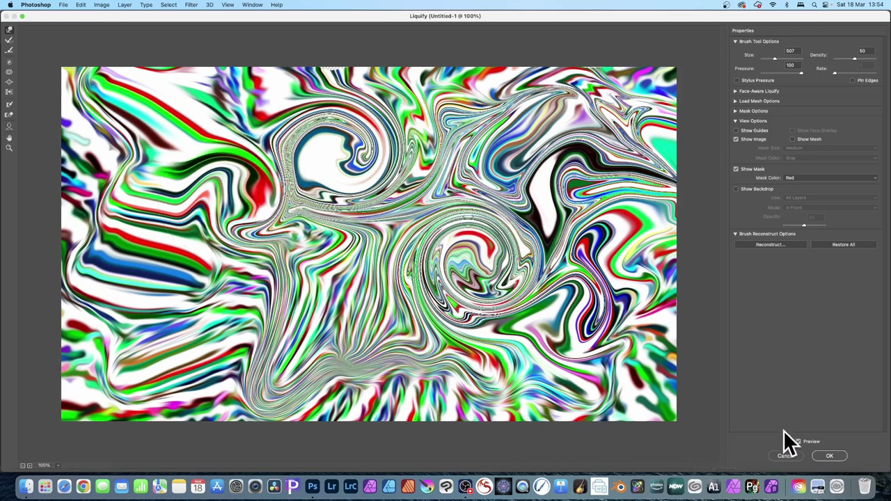
pyautogui.click(788, 456)
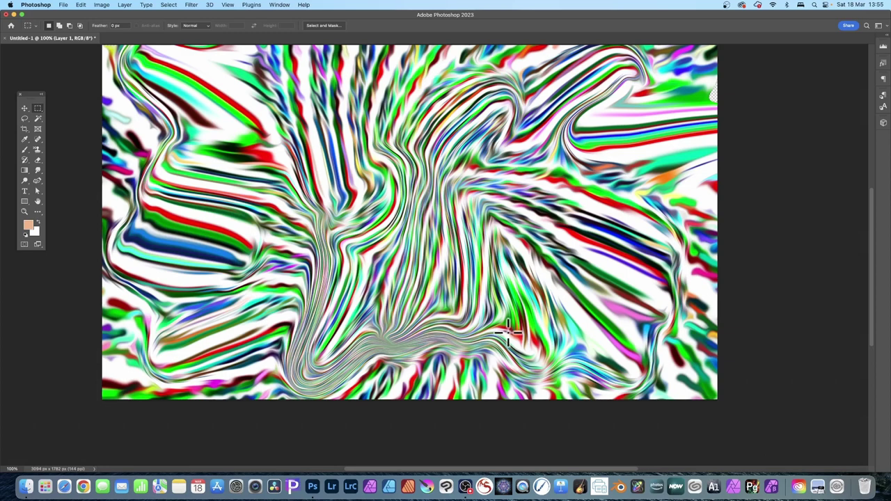
# - Liquify the striped layer with the Forward Warp tool at size 507, pushing it into large swirls across the canvas
pyautogui.click(192, 7)
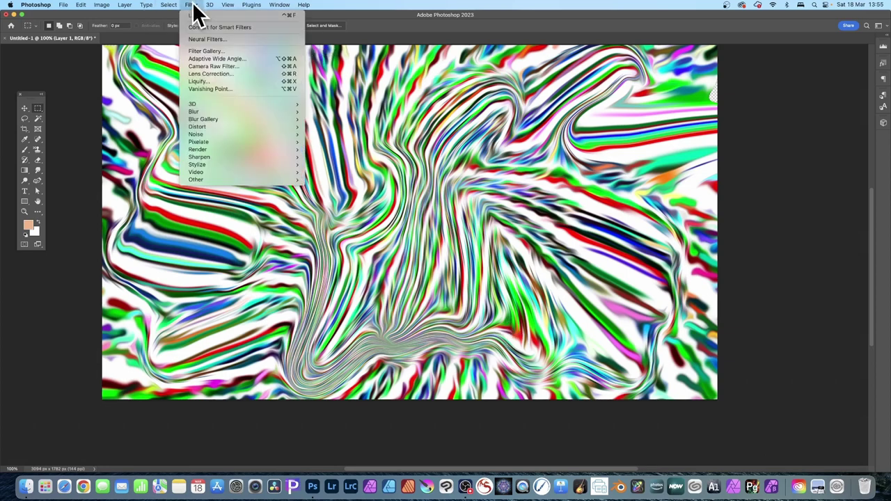
pyautogui.click(197, 81)
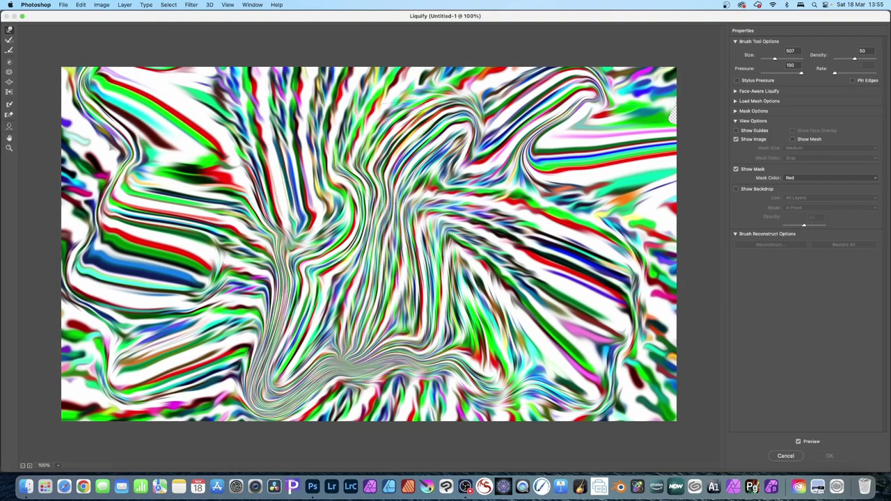
pyautogui.moveTo(400, 144); pyautogui.dragTo(422, 166)
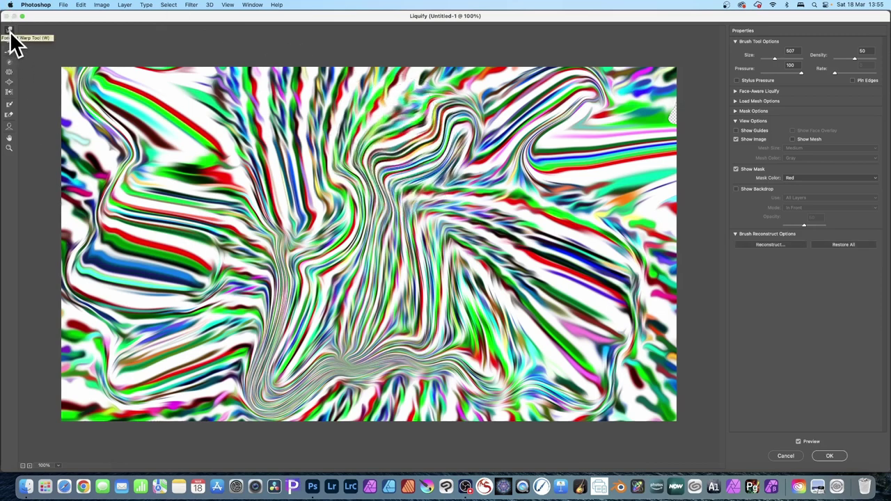
pyautogui.moveTo(446, 221); pyautogui.dragTo(480, 238)
pyautogui.moveTo(530, 202)
pyautogui.mouseDown()
pyautogui.moveTo(516, 146)
pyautogui.moveTo(599, 133)
pyautogui.moveTo(570, 202)
pyautogui.mouseUp()
pyautogui.moveTo(230, 154)
pyautogui.mouseDown()
pyautogui.moveTo(254, 200)
pyautogui.moveTo(277, 170)
pyautogui.mouseUp()
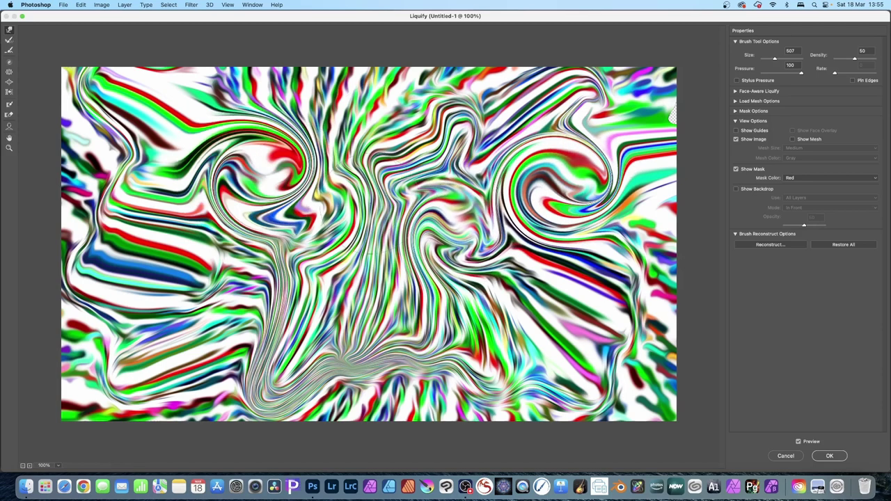
pyautogui.moveTo(416, 208); pyautogui.dragTo(401, 184)
pyautogui.moveTo(296, 273)
pyautogui.mouseDown()
pyautogui.moveTo(354, 303)
pyautogui.moveTo(362, 279)
pyautogui.mouseUp()
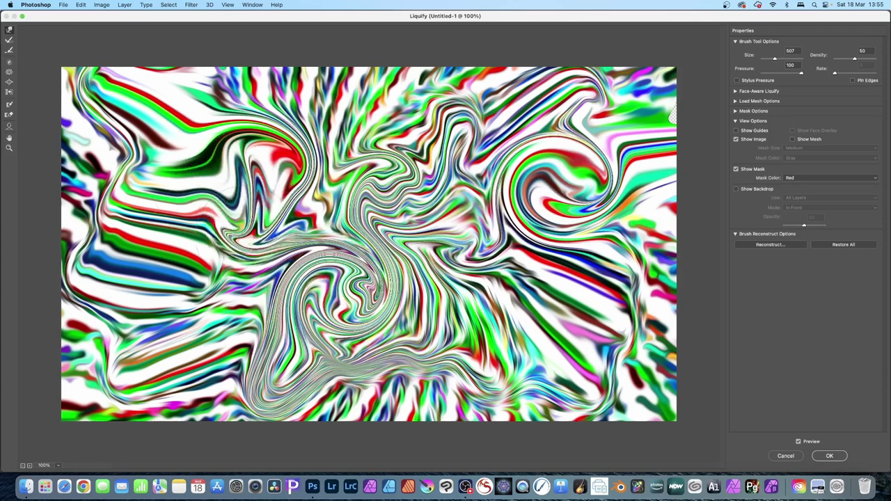
pyautogui.moveTo(223, 167)
pyautogui.mouseDown()
pyautogui.moveTo(279, 223)
pyautogui.moveTo(236, 209)
pyautogui.moveTo(209, 181)
pyautogui.moveTo(265, 126)
pyautogui.moveTo(348, 153)
pyautogui.moveTo(362, 222)
pyautogui.moveTo(300, 171)
pyautogui.mouseUp()
pyautogui.moveTo(480, 275)
pyautogui.mouseDown()
pyautogui.moveTo(508, 300)
pyautogui.moveTo(571, 306)
pyautogui.moveTo(564, 299)
pyautogui.mouseUp()
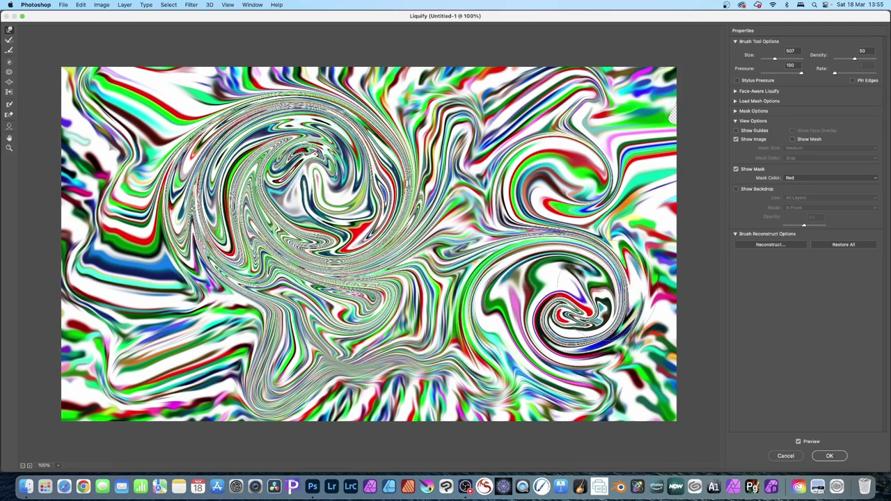
pyautogui.moveTo(674, 116)
pyautogui.mouseDown()
pyautogui.moveTo(533, 129)
pyautogui.moveTo(640, 110)
pyautogui.moveTo(723, 110)
pyautogui.mouseUp()
pyautogui.moveTo(570, 189)
pyautogui.mouseDown()
pyautogui.moveTo(685, 195)
pyautogui.moveTo(670, 194)
pyautogui.mouseUp()
pyautogui.moveTo(621, 142); pyautogui.dragTo(666, 145)
pyautogui.moveTo(217, 116); pyautogui.dragTo(199, 79)
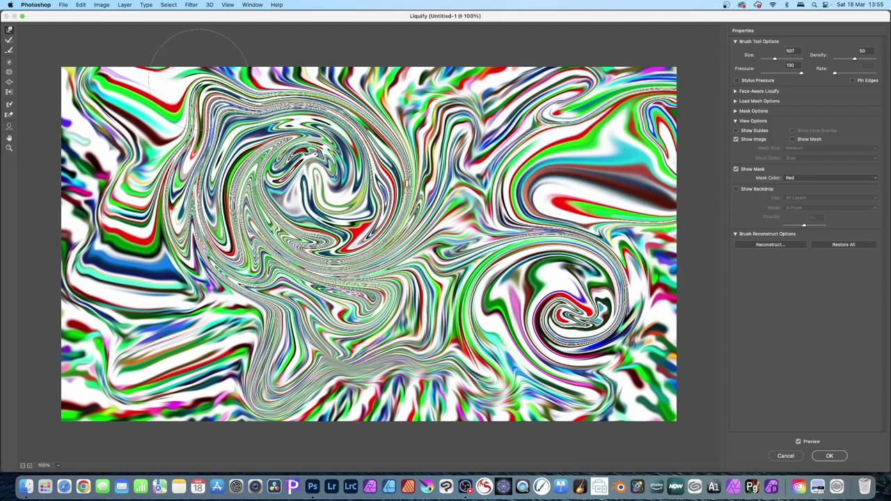
pyautogui.moveTo(116, 149)
pyautogui.mouseDown()
pyautogui.moveTo(83, 137)
pyautogui.moveTo(80, 126)
pyautogui.mouseUp()
pyautogui.moveTo(148, 248)
pyautogui.mouseDown()
pyautogui.moveTo(150, 293)
pyautogui.moveTo(174, 258)
pyautogui.moveTo(164, 258)
pyautogui.moveTo(184, 273)
pyautogui.mouseUp()
pyautogui.moveTo(222, 346); pyautogui.dragTo(157, 372)
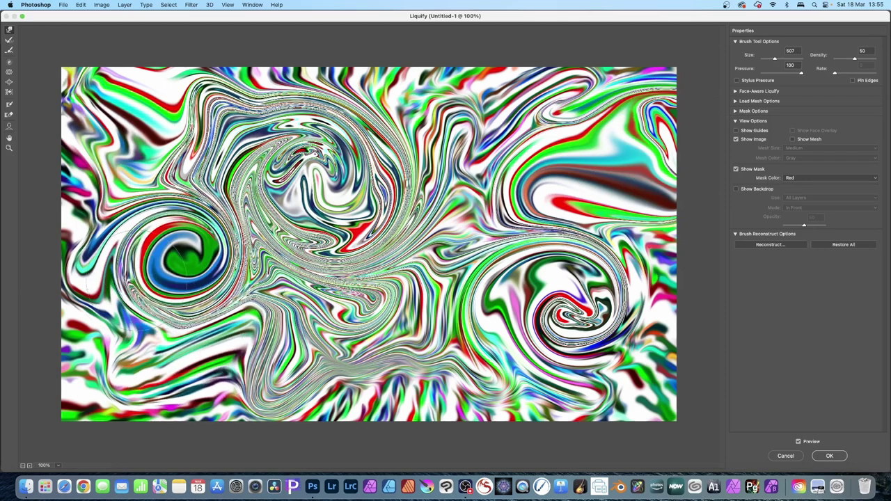
pyautogui.moveTo(135, 281); pyautogui.dragTo(83, 291)
pyautogui.moveTo(110, 197); pyautogui.dragTo(86, 186)
pyautogui.moveTo(166, 109)
pyautogui.mouseDown()
pyautogui.moveTo(197, 130)
pyautogui.moveTo(223, 112)
pyautogui.moveTo(320, 125)
pyautogui.moveTo(292, 118)
pyautogui.mouseUp()
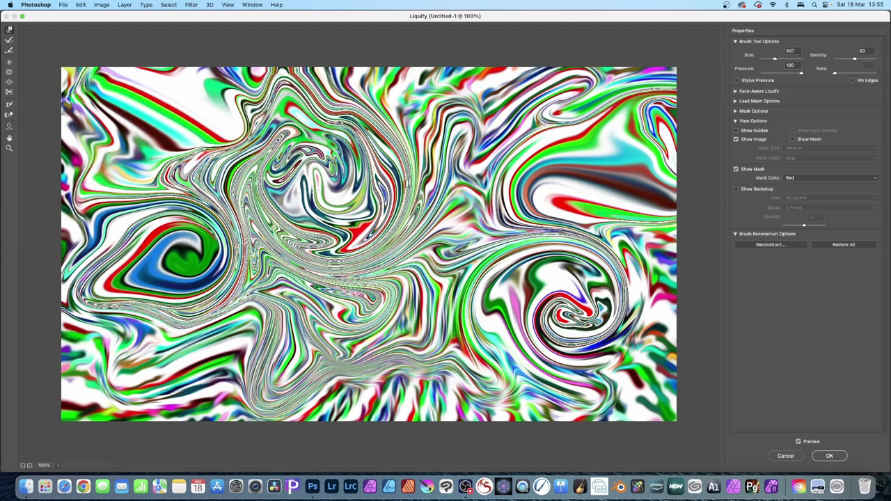
pyautogui.moveTo(184, 167)
pyautogui.mouseDown()
pyautogui.moveTo(80, 84)
pyautogui.moveTo(105, 91)
pyautogui.mouseUp()
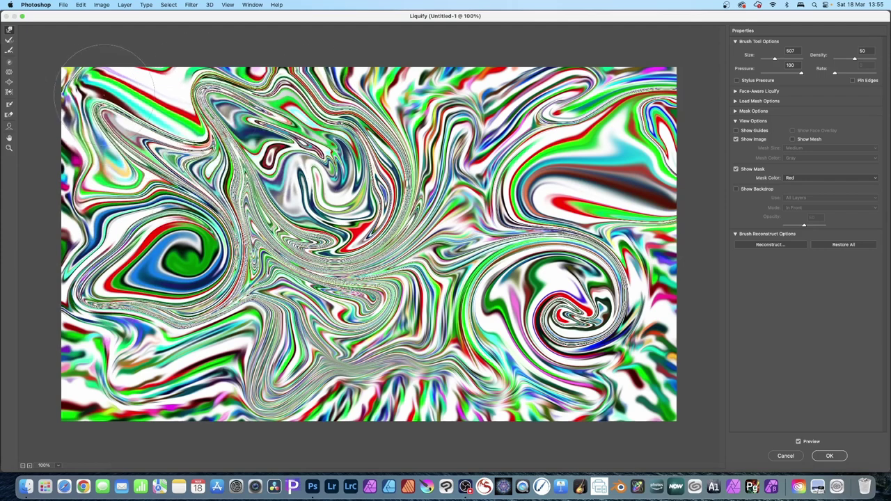
pyautogui.click(829, 452)
# - Reapply the last Liquify filter to the layer to intensify the swirling distortion
pyautogui.click(192, 6)
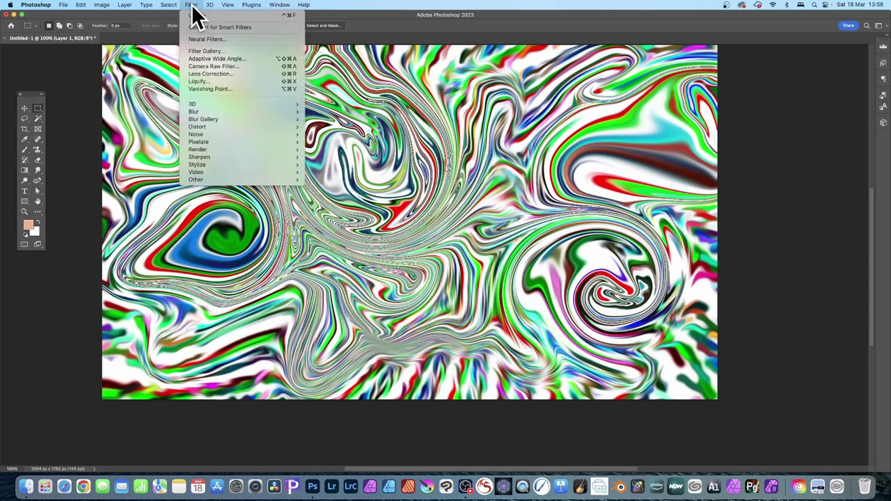
pyautogui.click(193, 15)
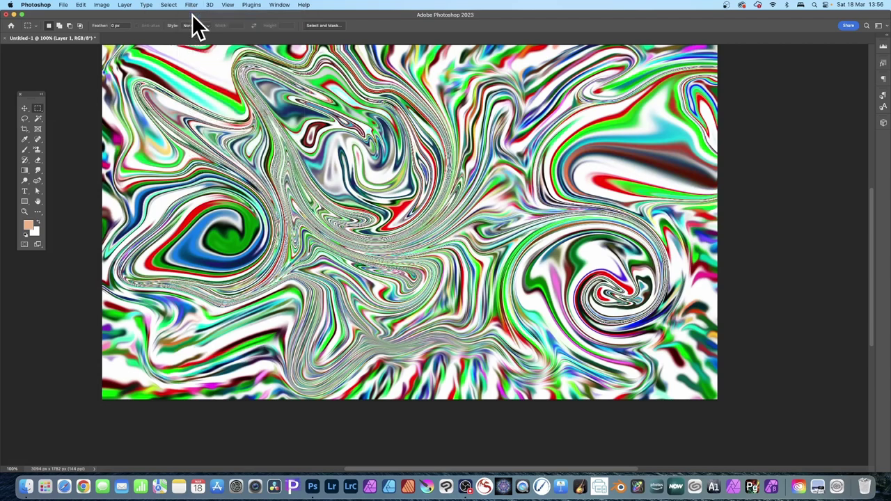
pyautogui.press('super+f')
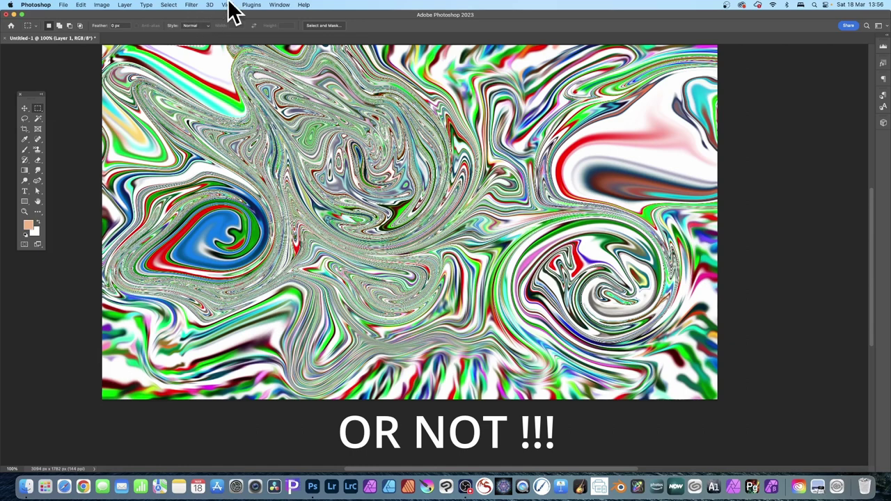
# - Apply the Oil Paint filter with stylization 9.8, cleanliness 9.8, scale 8.5, bristle detail 10.0 and lighting off
pyautogui.click(192, 5)
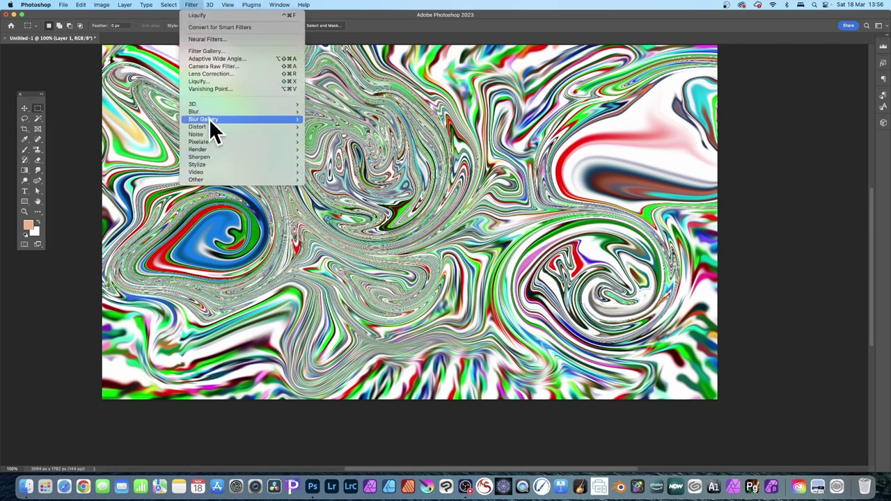
pyautogui.moveTo(212, 163)
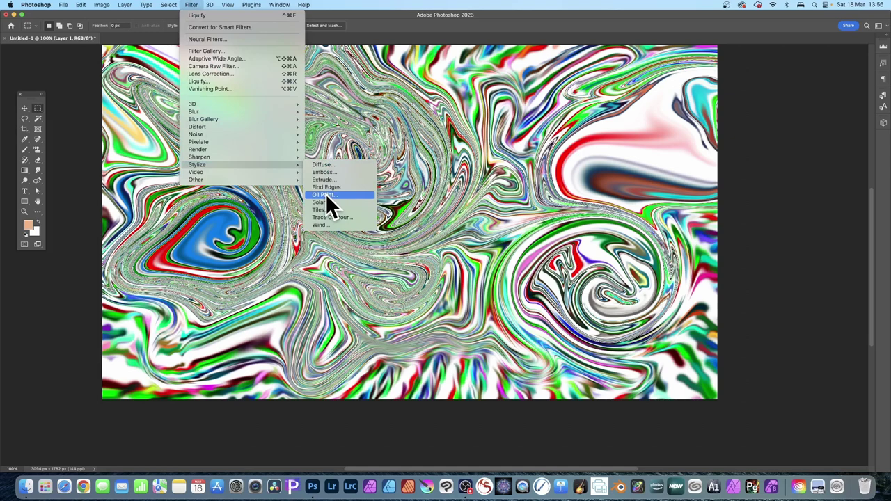
pyautogui.click(328, 197)
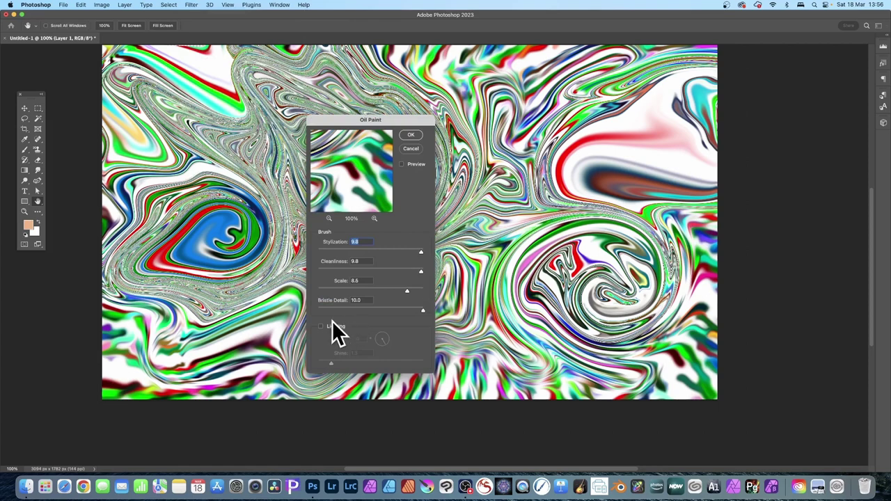
pyautogui.click(415, 134)
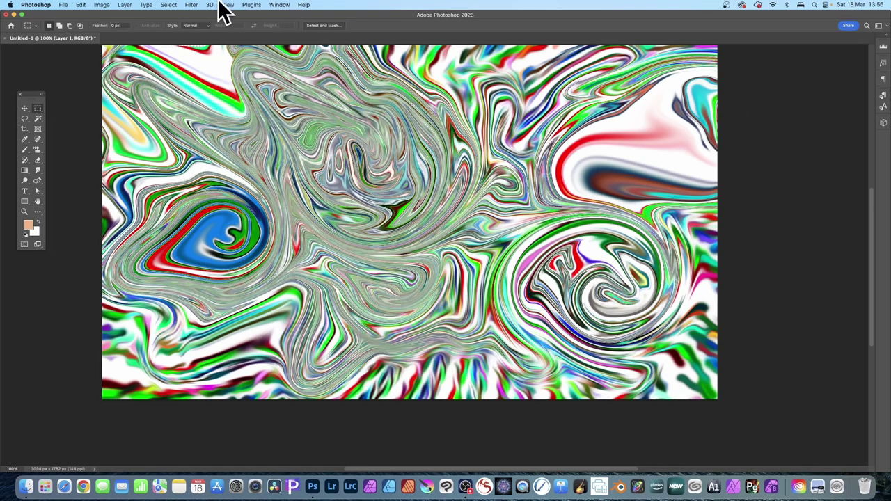
pyautogui.click(196, 5)
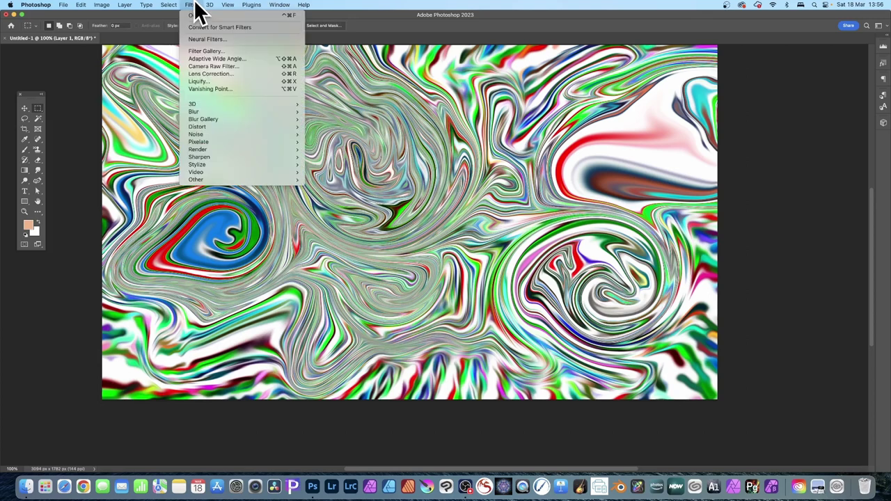
pyautogui.moveTo(209, 5)
pyautogui.click(634, 119)
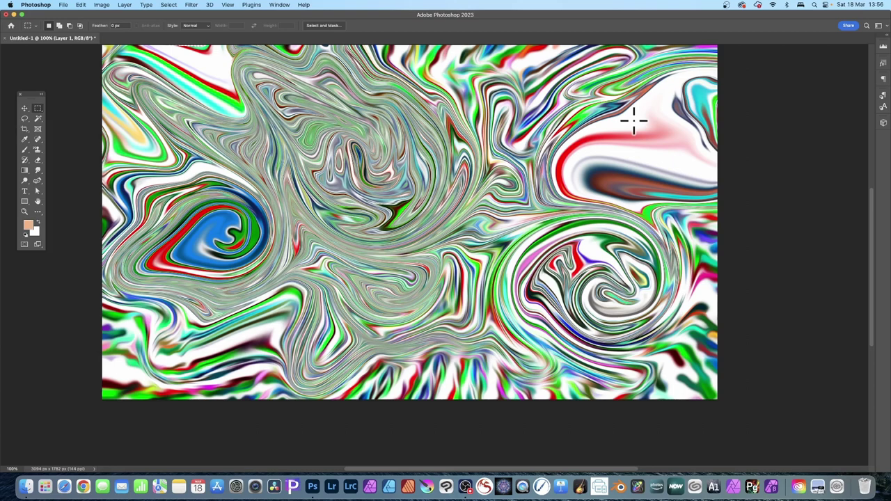
# - Fill Layer 1 with the white background colour and add a new empty layer named Layer 2 in Normal mode
pyautogui.press('super+BackSpace')
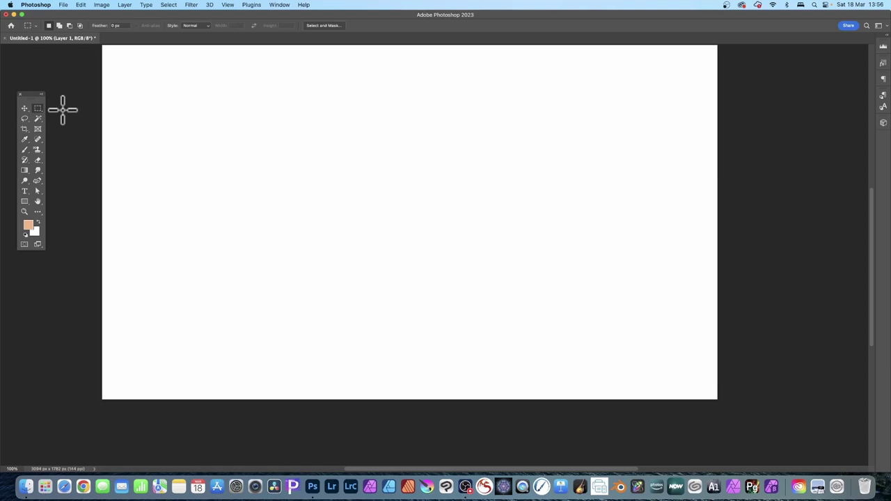
pyautogui.click(125, 5)
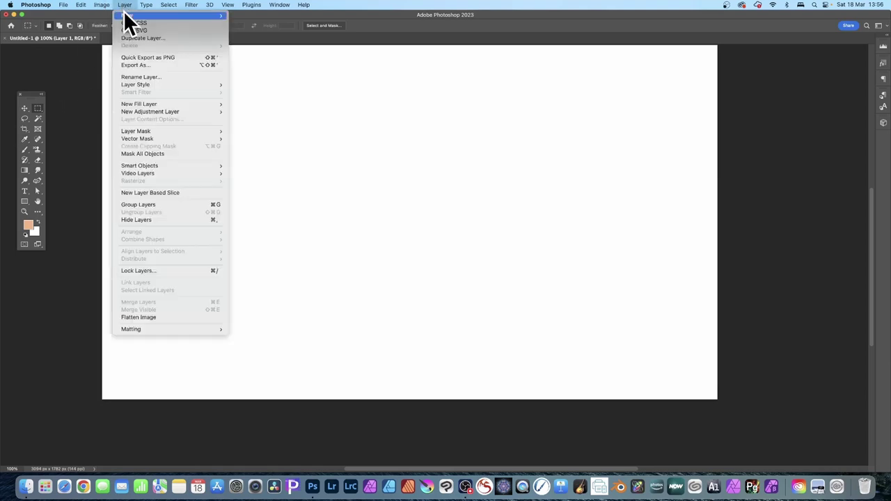
pyautogui.moveTo(209, 15)
pyautogui.click(269, 16)
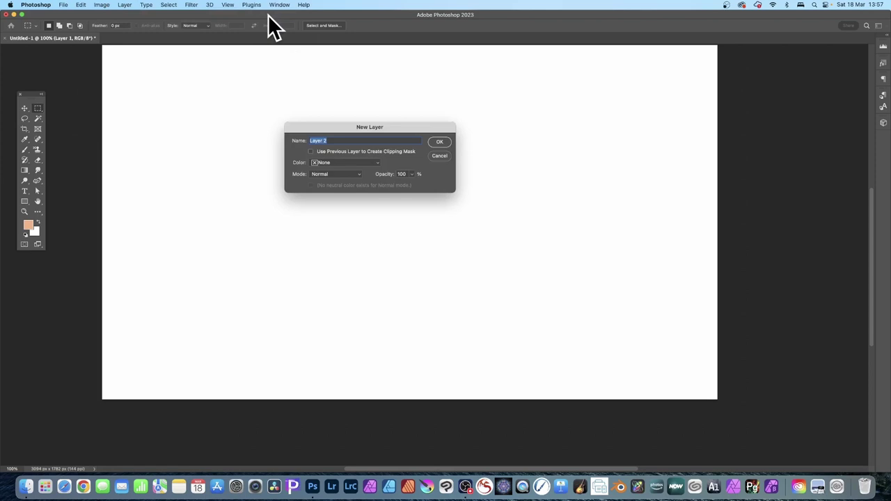
pyautogui.click(440, 144)
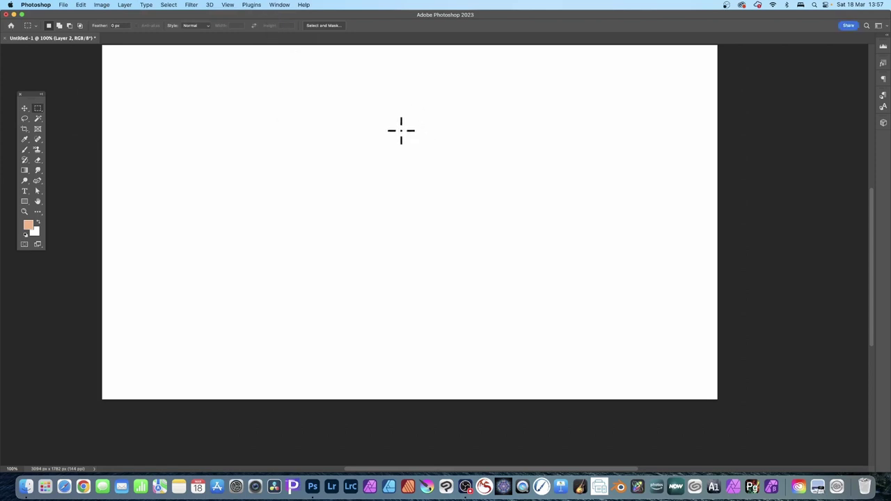
# - Show the colour swatches and paint a short wavy RGB green stroke near the canvas's upper edge with the Brush tool
pyautogui.click(25, 152)
pyautogui.rightClick(25, 151)
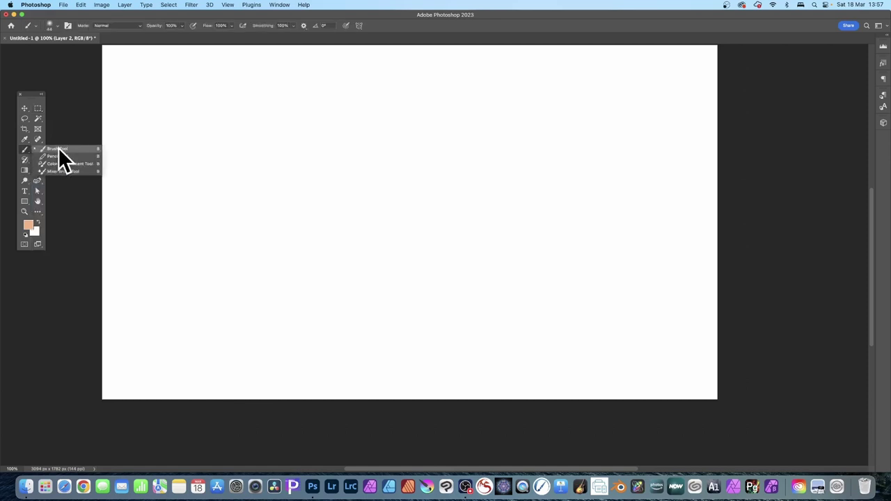
pyautogui.click(58, 148)
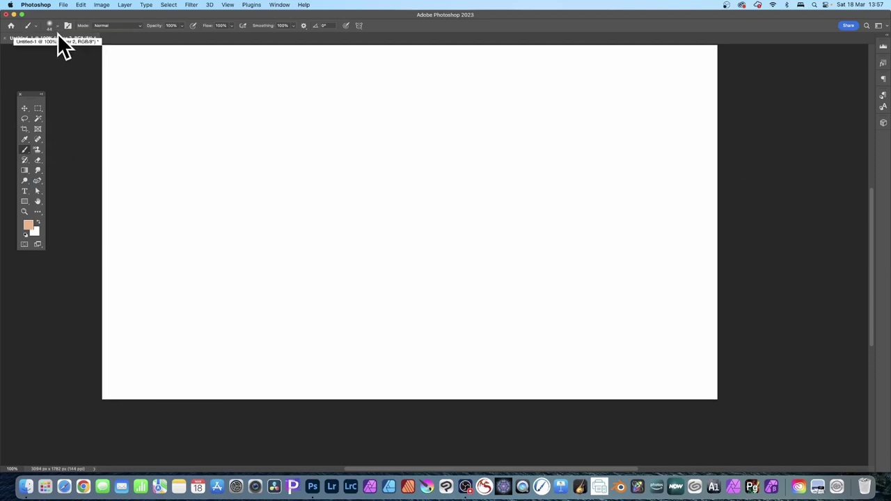
pyautogui.click(279, 5)
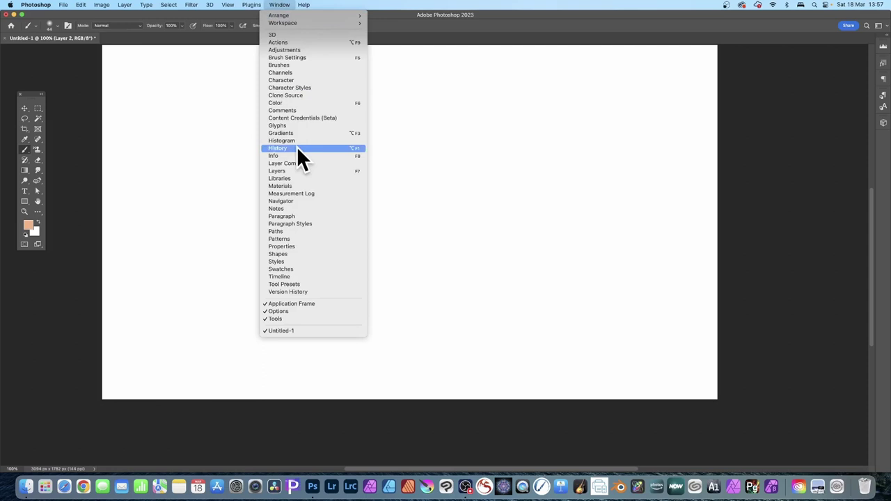
pyautogui.click(293, 269)
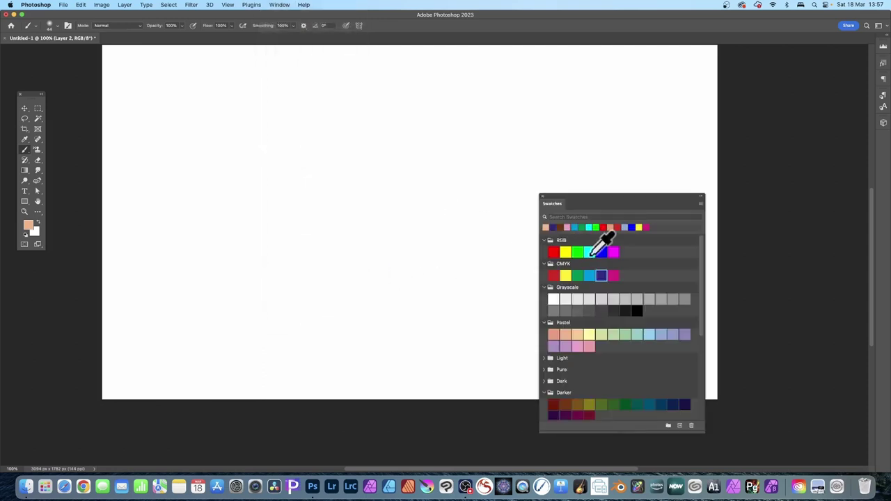
pyautogui.click(579, 253)
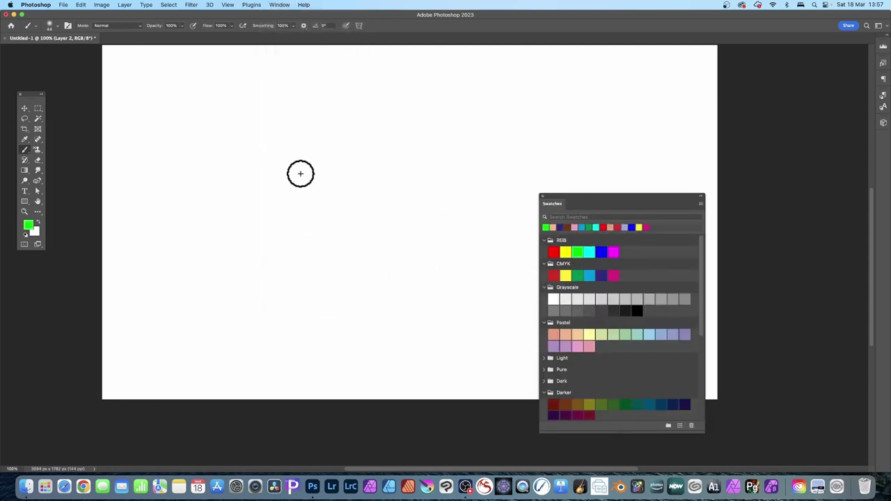
pyautogui.moveTo(268, 80)
pyautogui.mouseDown()
pyautogui.moveTo(253, 103)
pyautogui.moveTo(282, 119)
pyautogui.mouseUp()
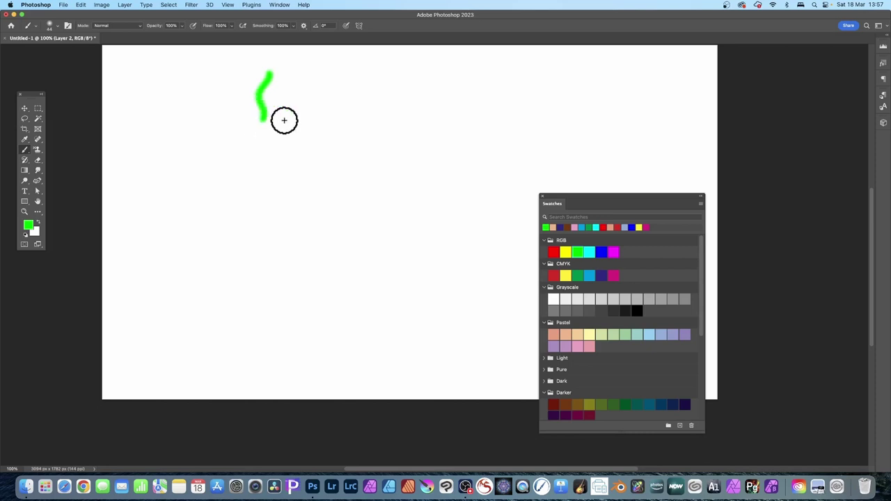
# - Paint more short wavy strokes below the green one in cyan, red, yellow, green, pink, blue and olive, forming a column
pyautogui.click(590, 251)
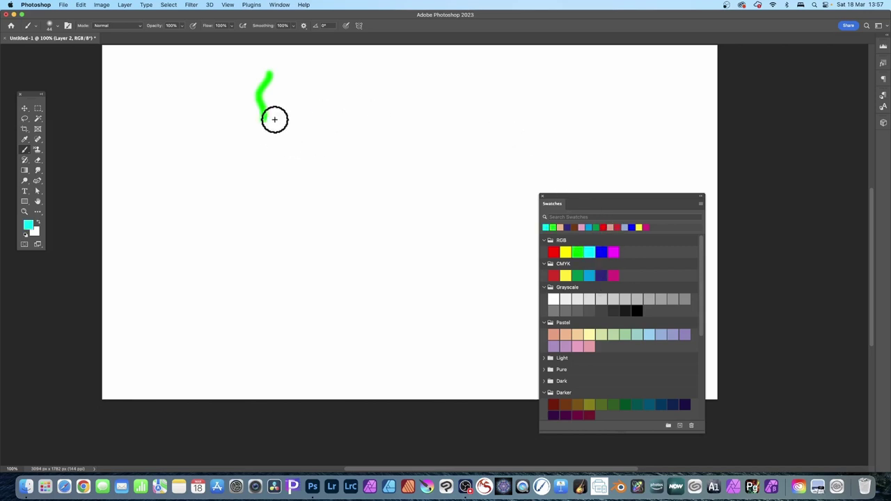
pyautogui.moveTo(271, 104)
pyautogui.mouseDown()
pyautogui.moveTo(274, 134)
pyautogui.moveTo(254, 138)
pyautogui.moveTo(262, 167)
pyautogui.mouseUp()
pyautogui.click(554, 275)
pyautogui.click(564, 252)
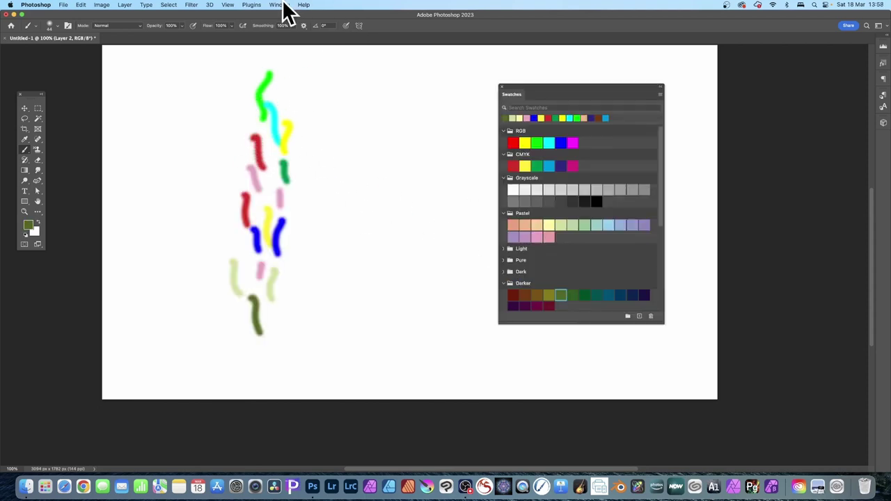
# - Show the Layers panel, hide the colour swatches and delete the white Layer 1 beneath the brush strokes
pyautogui.click(282, 7)
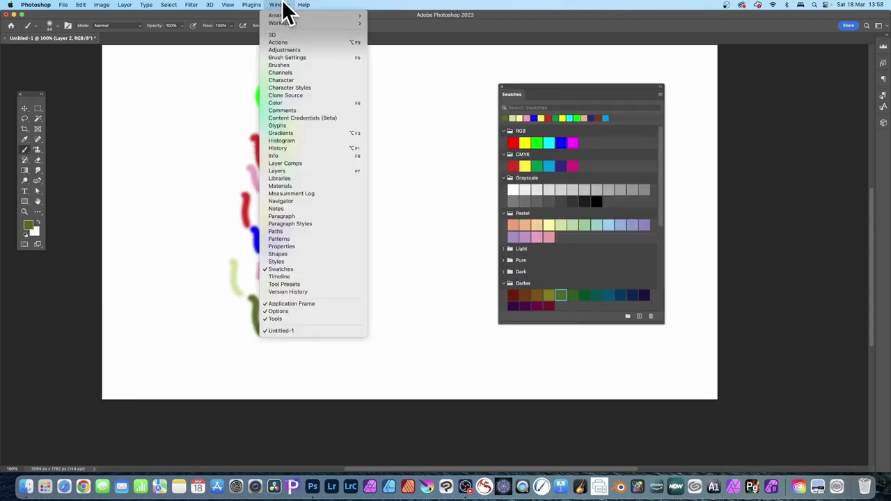
pyautogui.click(293, 171)
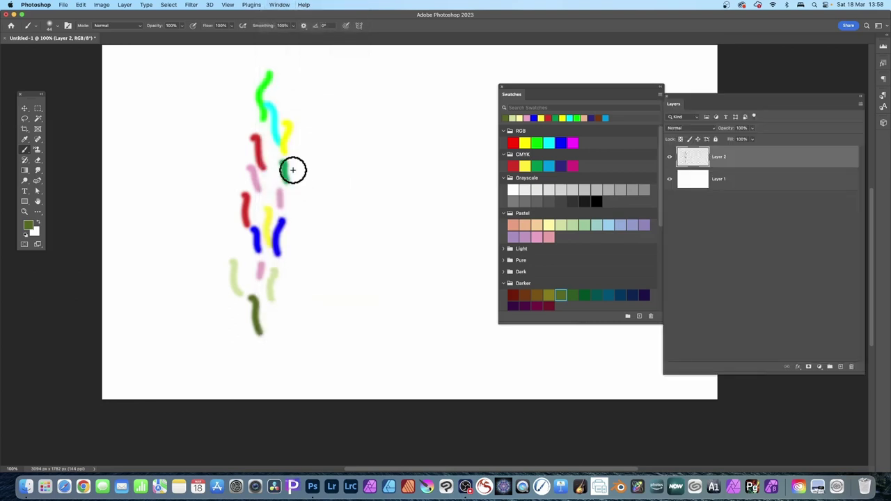
pyautogui.click(502, 87)
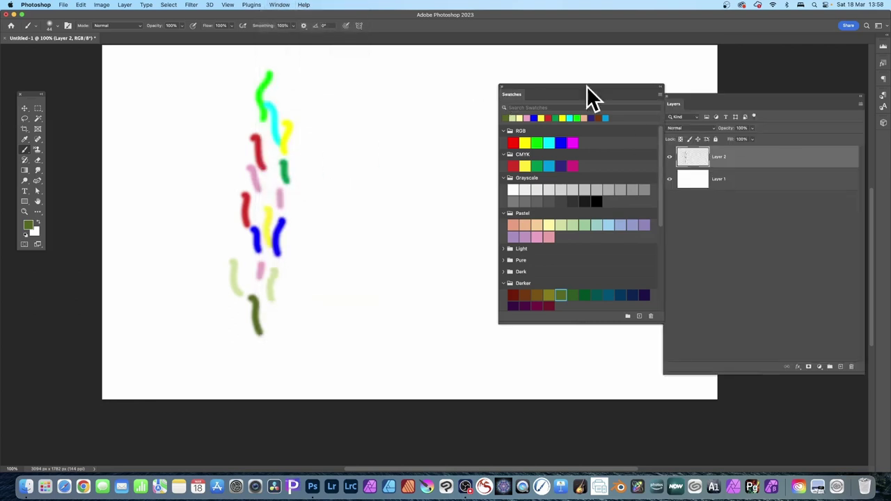
pyautogui.moveTo(717, 98); pyautogui.dragTo(443, 79)
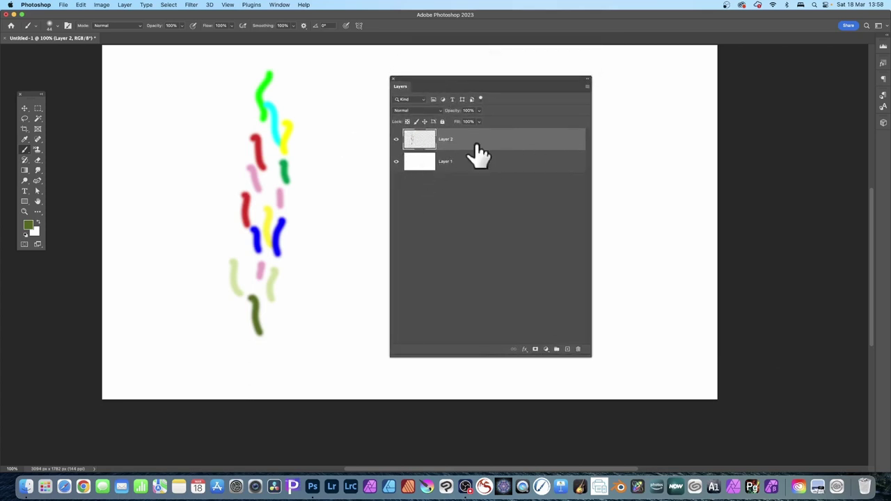
pyautogui.click(432, 163)
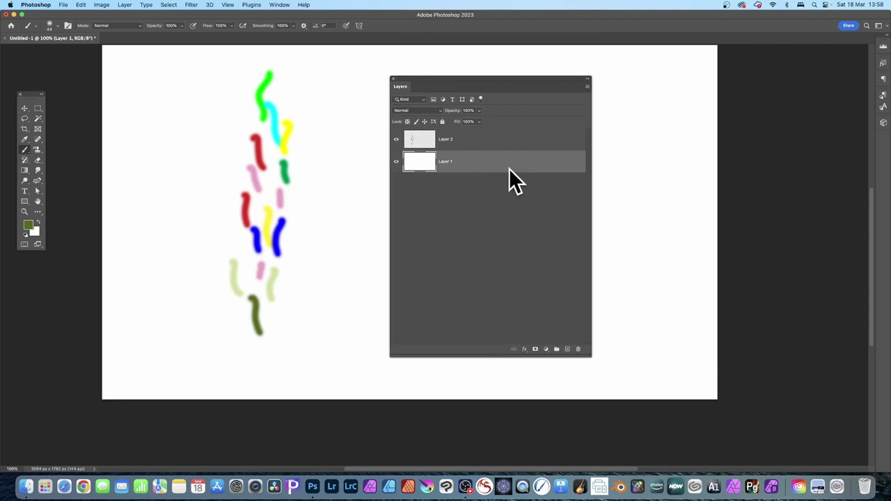
pyautogui.click(578, 349)
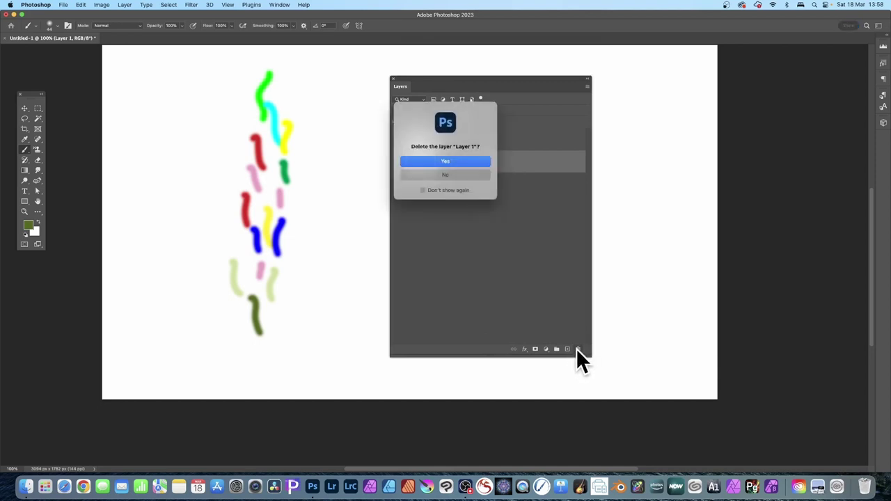
pyautogui.click(449, 162)
# - Select the whole column of coloured strokes with the Rectangular Marquee tool and define it as a pattern
pyautogui.click(39, 109)
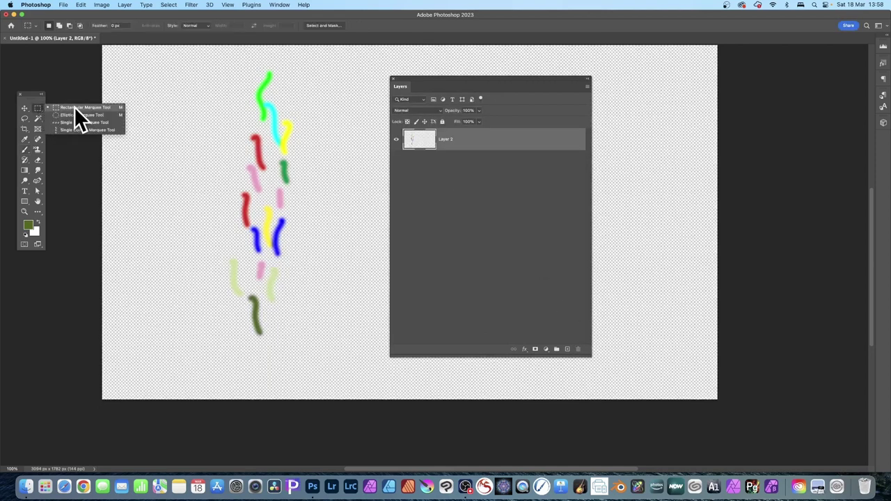
pyautogui.click(75, 107)
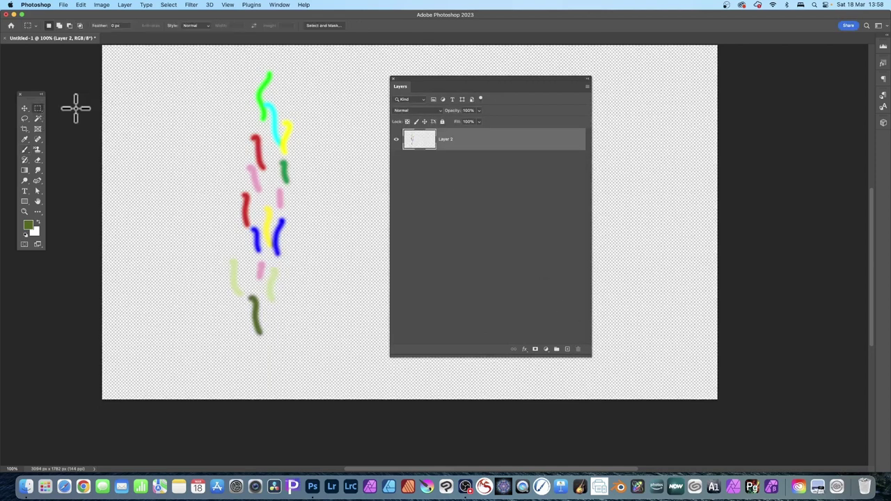
pyautogui.click(38, 109)
pyautogui.click(68, 107)
pyautogui.moveTo(219, 61); pyautogui.dragTo(300, 359)
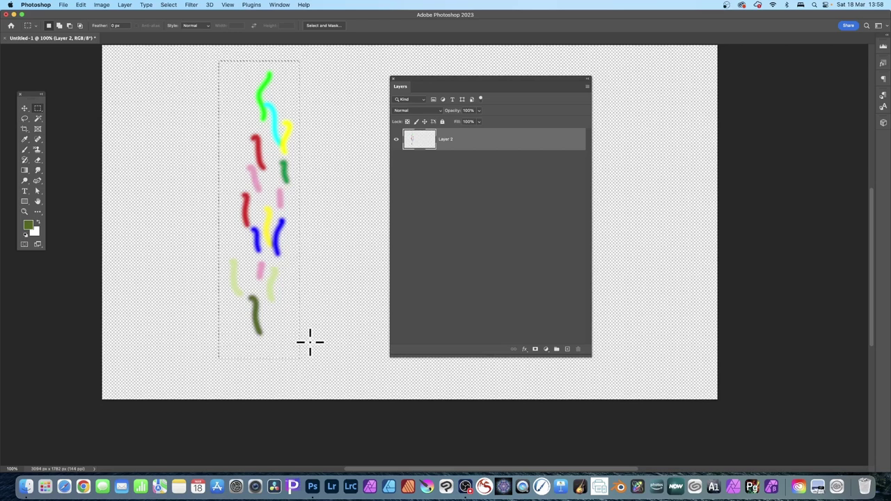
pyautogui.click(82, 5)
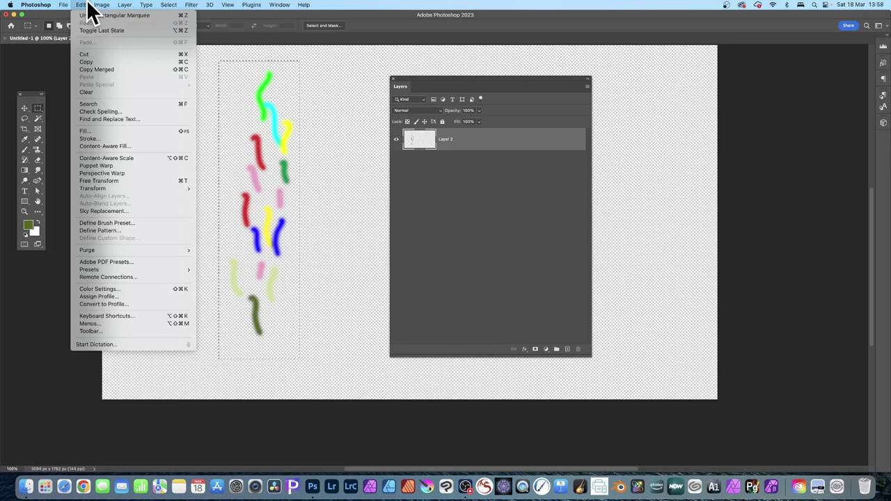
pyautogui.click(106, 231)
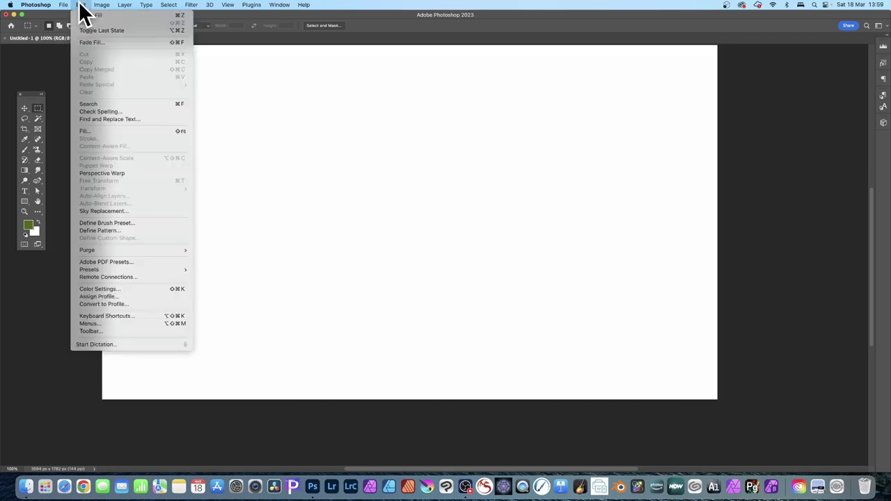
# - Start a pattern fill of the white canvas using the coloured-stroke pattern and the Symmetry Fill script, in Normal mode at 100% opacity
pyautogui.click(91, 131)
pyautogui.click(313, 139)
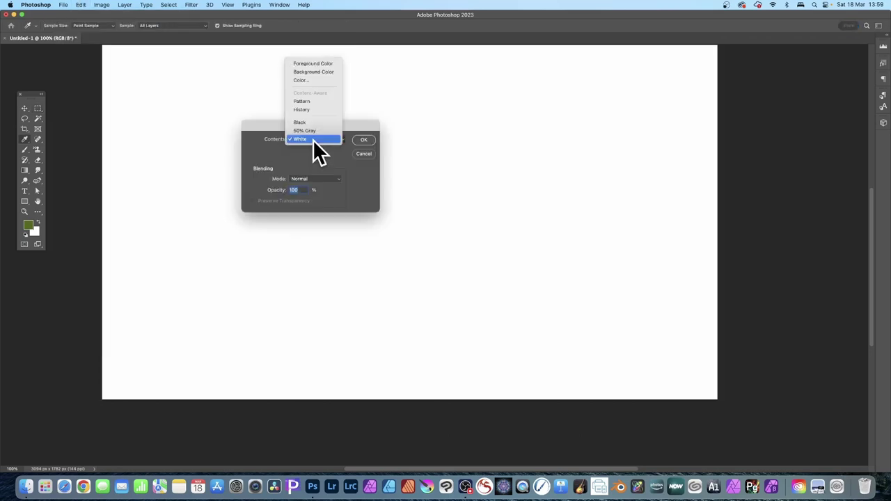
pyautogui.click(307, 102)
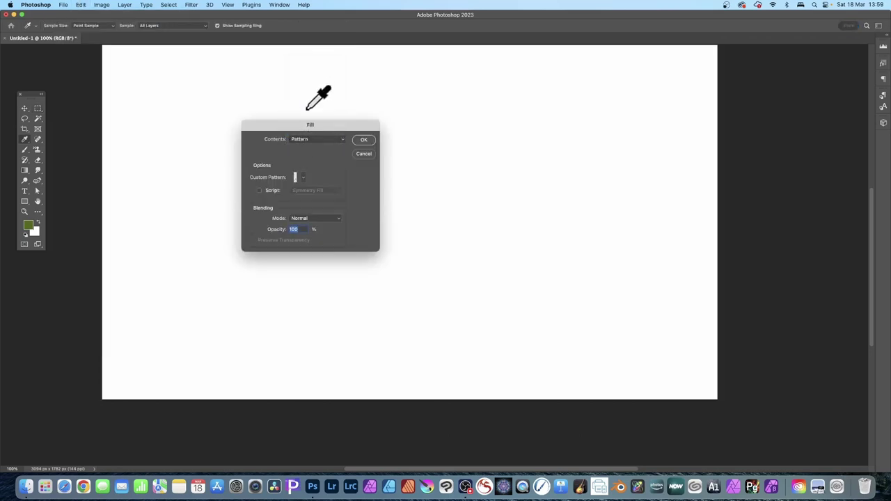
pyautogui.click(303, 177)
pyautogui.click(261, 192)
pyautogui.click(270, 191)
pyautogui.click(272, 191)
pyautogui.click(262, 191)
pyautogui.click(322, 191)
pyautogui.click(319, 190)
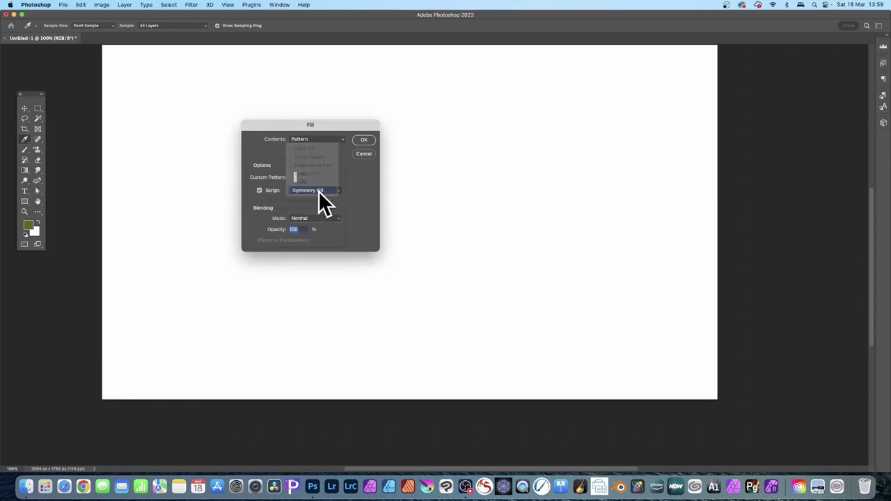
pyautogui.click(363, 140)
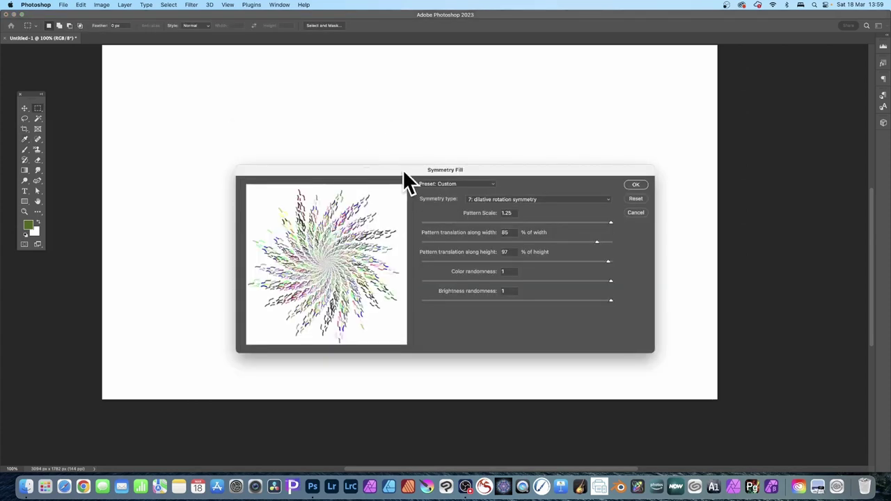
# - Set the pattern translation along width to 31% and apply the dilative rotation symmetry fill
pyautogui.moveTo(403, 174); pyautogui.dragTo(356, 73)
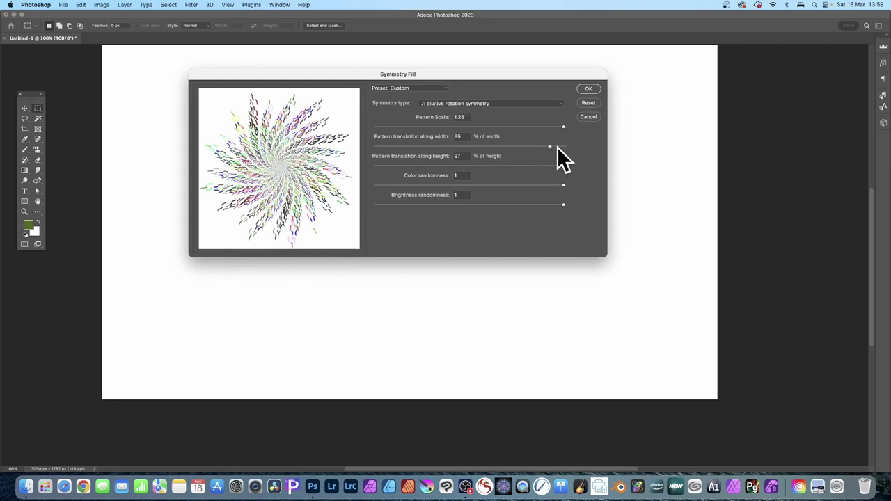
pyautogui.moveTo(560, 145); pyautogui.dragTo(500, 142)
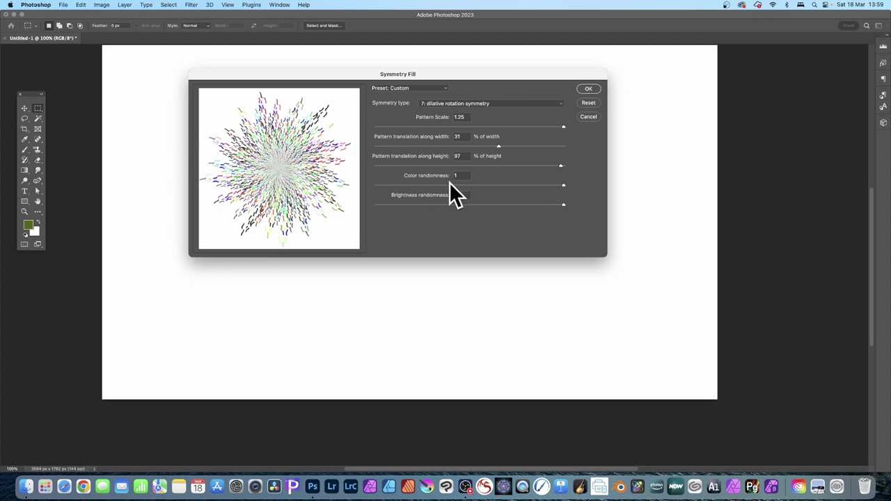
pyautogui.click(589, 89)
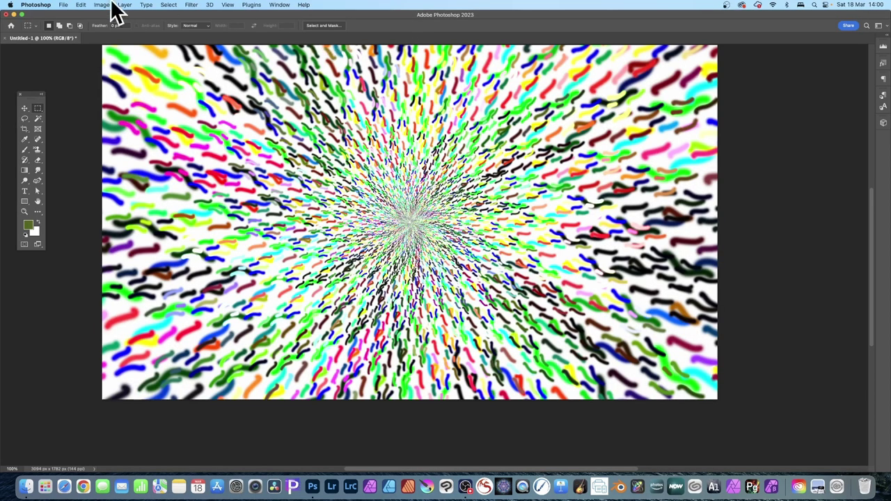
# - Repeat the Symmetry Fill over the existing burst with the same pattern and dilative rotation symmetry settings
pyautogui.click(82, 4)
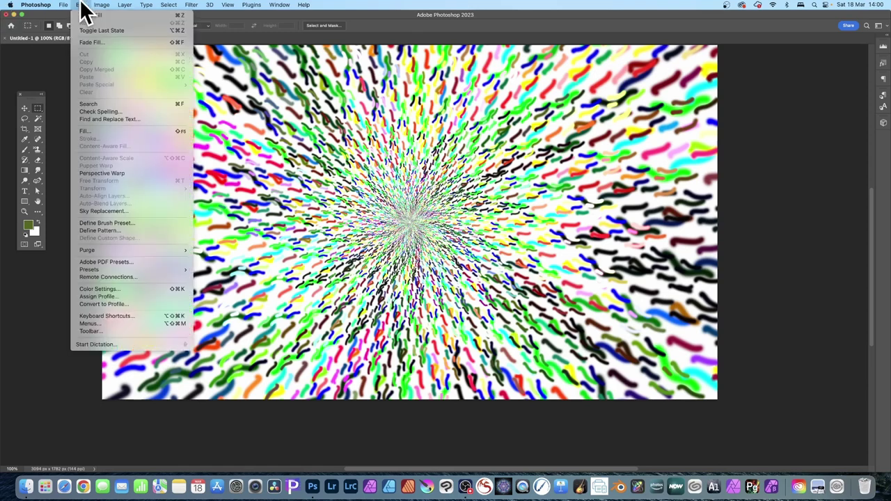
pyautogui.click(92, 132)
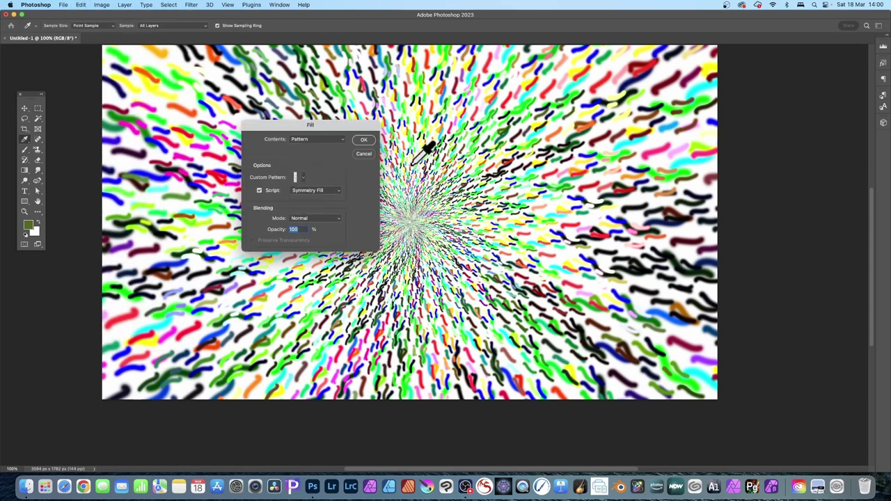
pyautogui.click(362, 140)
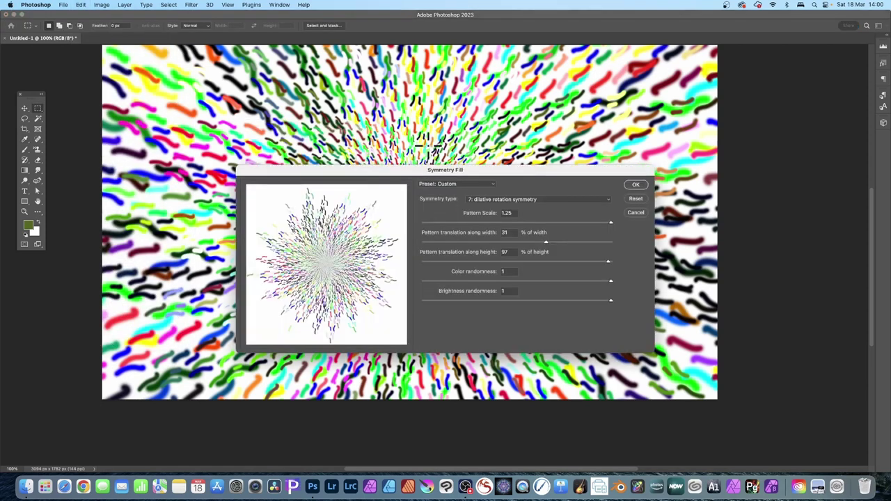
pyautogui.click(636, 183)
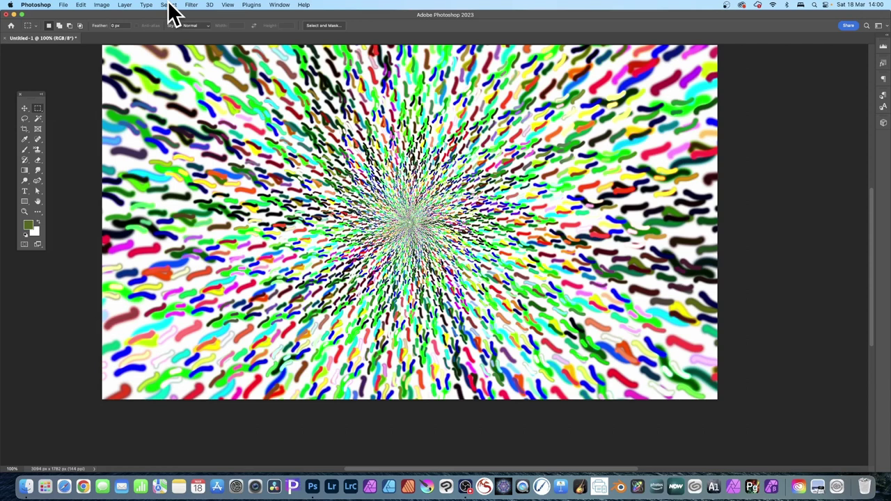
pyautogui.press('super+z')
# - Apply the Oil Paint filter to the stroke burst with stylization 9.8, cleanliness 9.8, scale 8.5, bristle detail 10.0 and lighting off
pyautogui.click(199, 4)
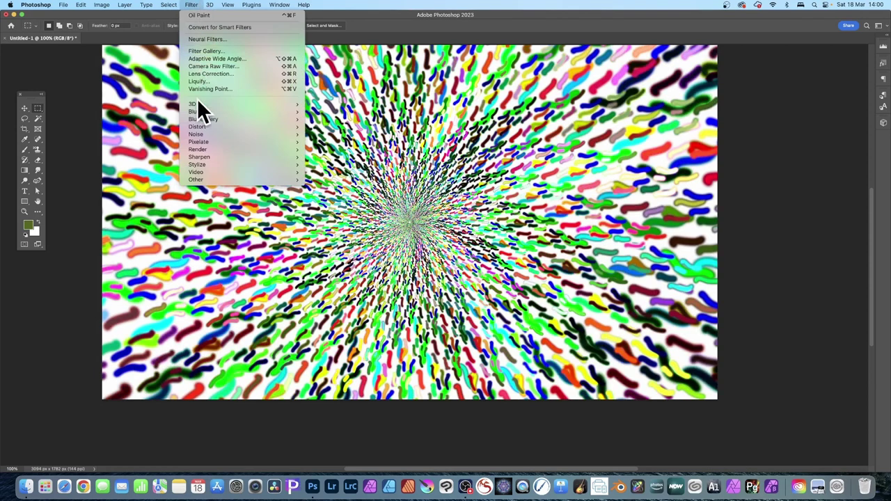
pyautogui.moveTo(199, 165)
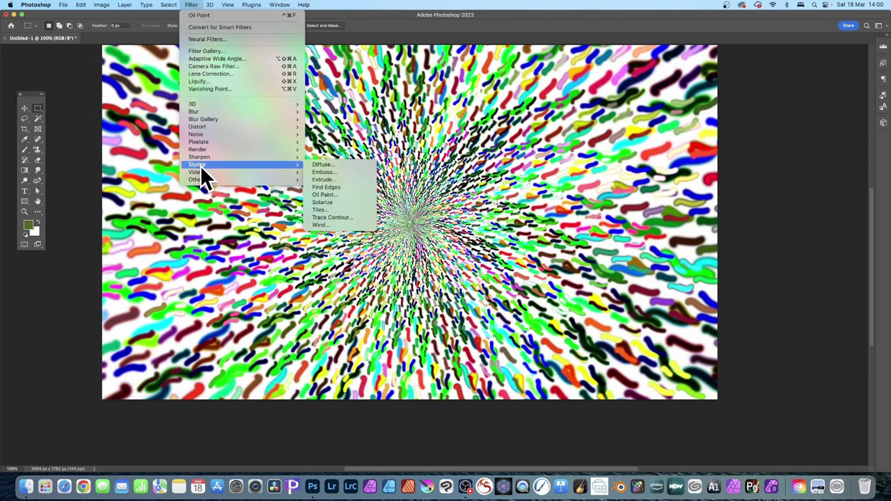
pyautogui.click(348, 193)
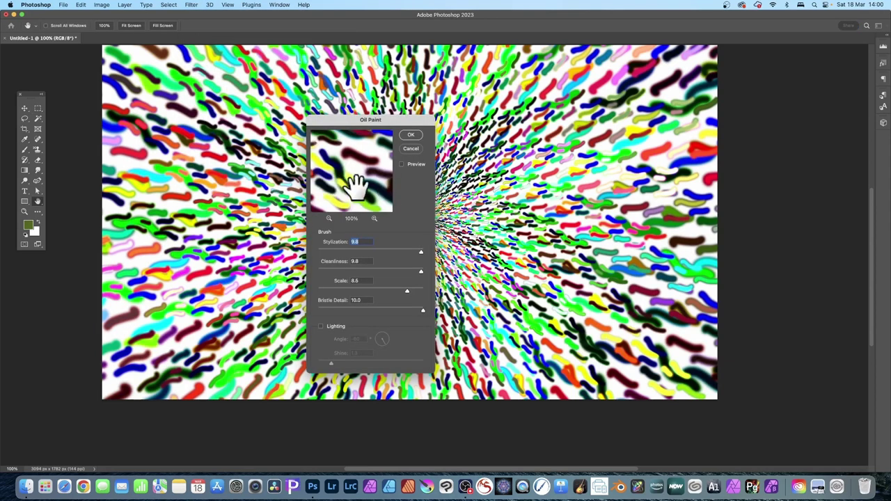
pyautogui.click(409, 136)
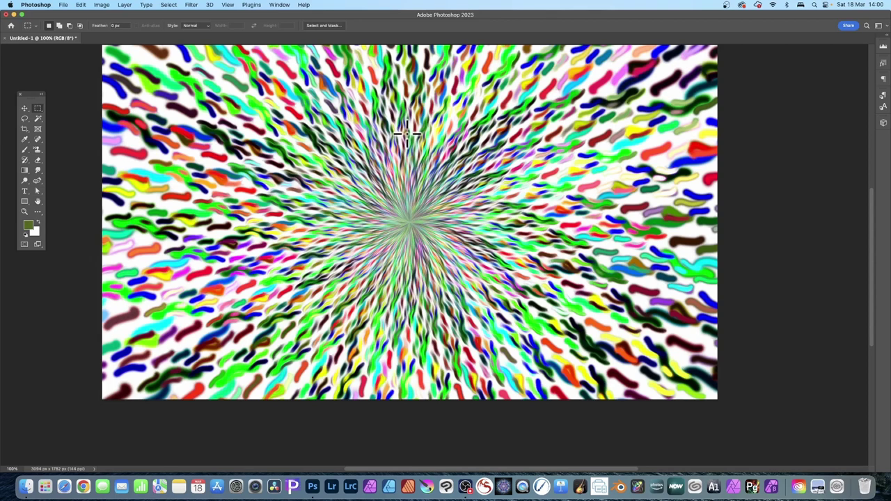
# - Stretch the burst's strokes outward from the centre in Liquify with the Forward Warp tool at size 507 and pressure 100
pyautogui.click(192, 6)
pyautogui.click(193, 6)
pyautogui.click(193, 6)
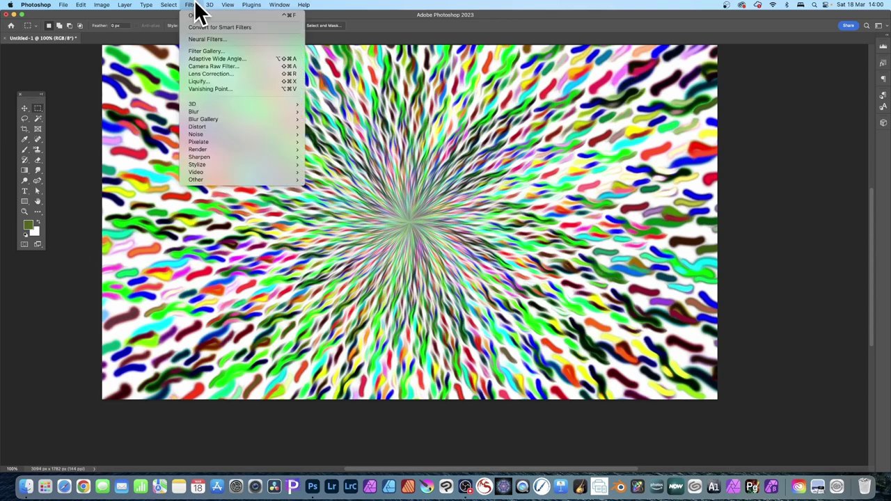
pyautogui.click(207, 81)
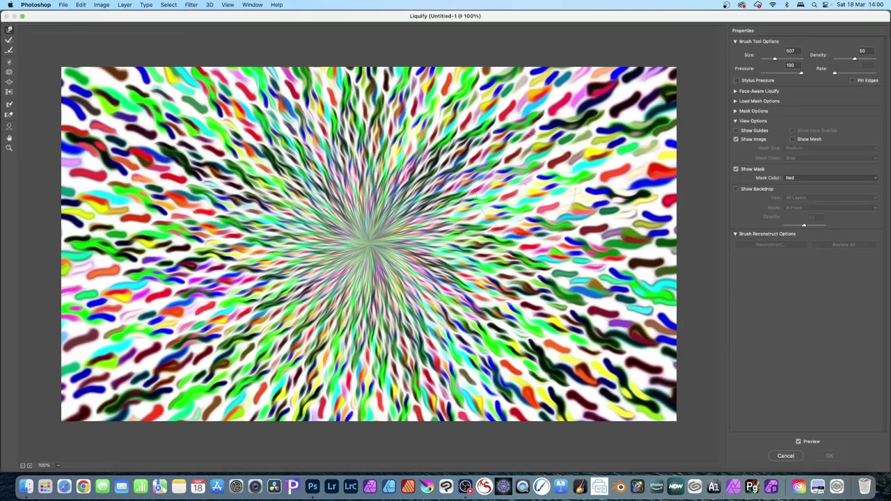
pyautogui.moveTo(408, 242)
pyautogui.mouseDown()
pyautogui.moveTo(433, 209)
pyautogui.moveTo(562, 139)
pyautogui.moveTo(527, 152)
pyautogui.moveTo(577, 104)
pyautogui.moveTo(619, 122)
pyautogui.moveTo(621, 133)
pyautogui.moveTo(639, 117)
pyautogui.mouseUp()
pyautogui.moveTo(572, 206); pyautogui.dragTo(640, 203)
pyautogui.moveTo(608, 262)
pyautogui.mouseDown()
pyautogui.moveTo(645, 264)
pyautogui.moveTo(627, 320)
pyautogui.moveTo(598, 362)
pyautogui.moveTo(495, 365)
pyautogui.moveTo(456, 404)
pyautogui.moveTo(390, 362)
pyautogui.moveTo(258, 362)
pyautogui.moveTo(194, 330)
pyautogui.moveTo(122, 261)
pyautogui.moveTo(181, 125)
pyautogui.moveTo(275, 156)
pyautogui.moveTo(199, 87)
pyautogui.moveTo(135, 109)
pyautogui.mouseUp()
pyautogui.moveTo(364, 114); pyautogui.dragTo(363, 204)
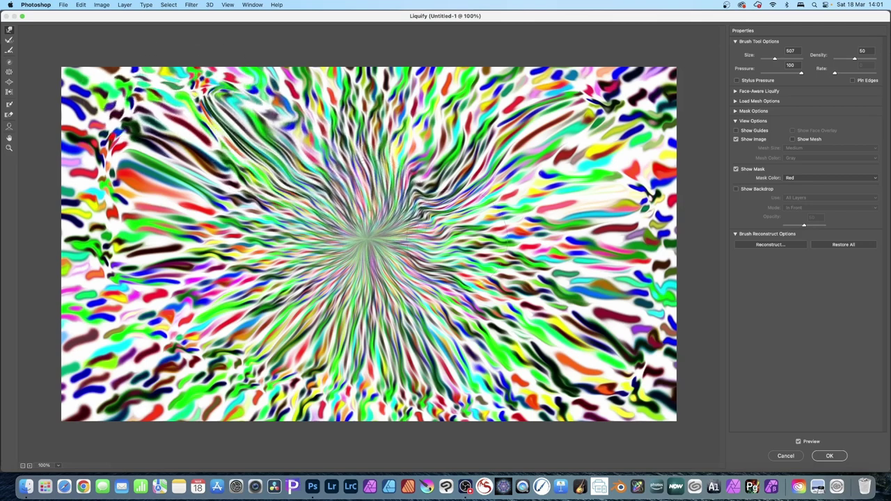
# - Swirl the burst into several large whorls around its centre with the same warp brush and apply the Liquify distortion
pyautogui.moveTo(487, 202)
pyautogui.mouseDown()
pyautogui.moveTo(529, 209)
pyautogui.moveTo(474, 230)
pyautogui.moveTo(503, 239)
pyautogui.moveTo(493, 224)
pyautogui.mouseUp()
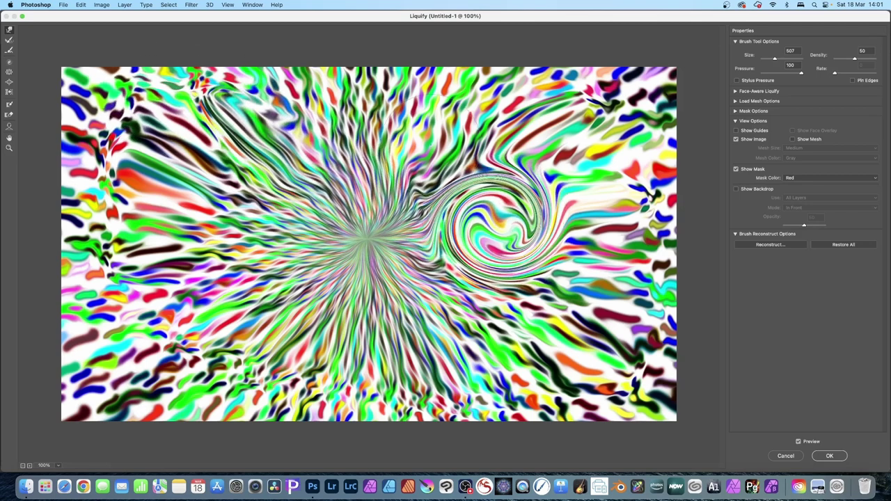
pyautogui.moveTo(443, 151)
pyautogui.mouseDown()
pyautogui.moveTo(435, 173)
pyautogui.moveTo(471, 152)
pyautogui.moveTo(473, 177)
pyautogui.moveTo(454, 171)
pyautogui.moveTo(482, 154)
pyautogui.mouseUp()
pyautogui.moveTo(216, 217)
pyautogui.mouseDown()
pyautogui.moveTo(212, 254)
pyautogui.moveTo(240, 230)
pyautogui.moveTo(244, 209)
pyautogui.moveTo(229, 223)
pyautogui.moveTo(243, 220)
pyautogui.moveTo(233, 222)
pyautogui.moveTo(258, 153)
pyautogui.moveTo(292, 146)
pyautogui.moveTo(307, 174)
pyautogui.moveTo(355, 171)
pyautogui.mouseUp()
pyautogui.moveTo(132, 179)
pyautogui.mouseDown()
pyautogui.moveTo(155, 177)
pyautogui.moveTo(162, 165)
pyautogui.mouseUp()
pyautogui.moveTo(248, 129); pyautogui.dragTo(194, 82)
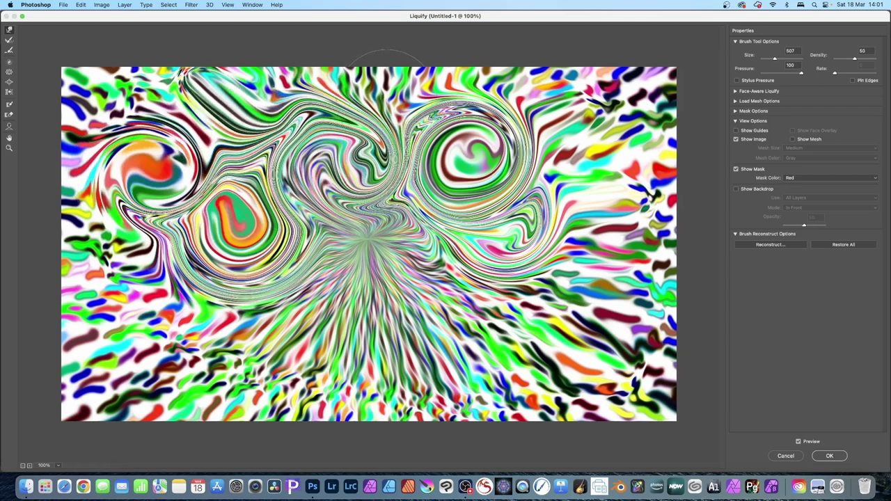
pyautogui.moveTo(400, 335); pyautogui.dragTo(412, 336)
pyautogui.moveTo(364, 282); pyautogui.dragTo(322, 309)
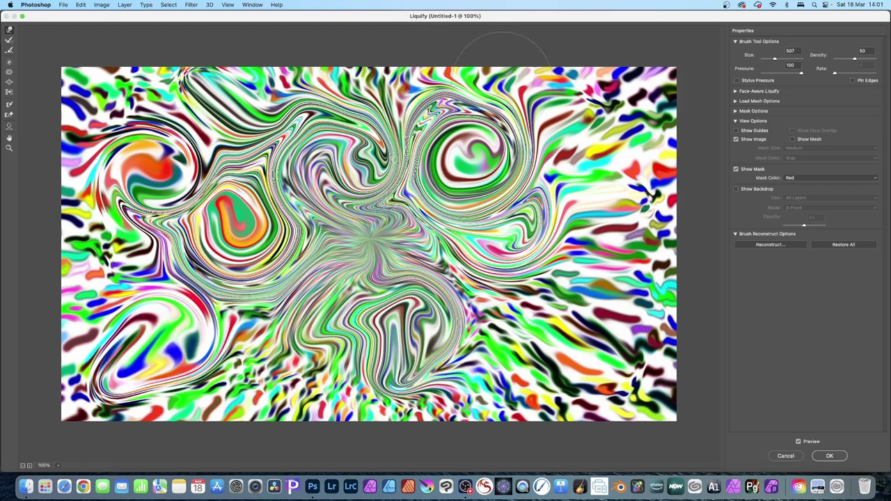
pyautogui.click(837, 456)
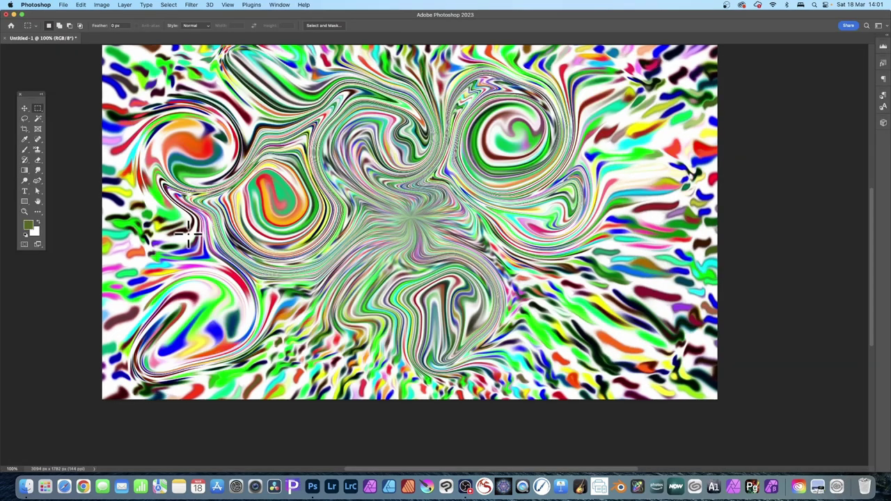
# - Reapply the last Liquify distortion and open the Oil Paint filter for the swirled image
pyautogui.click(192, 6)
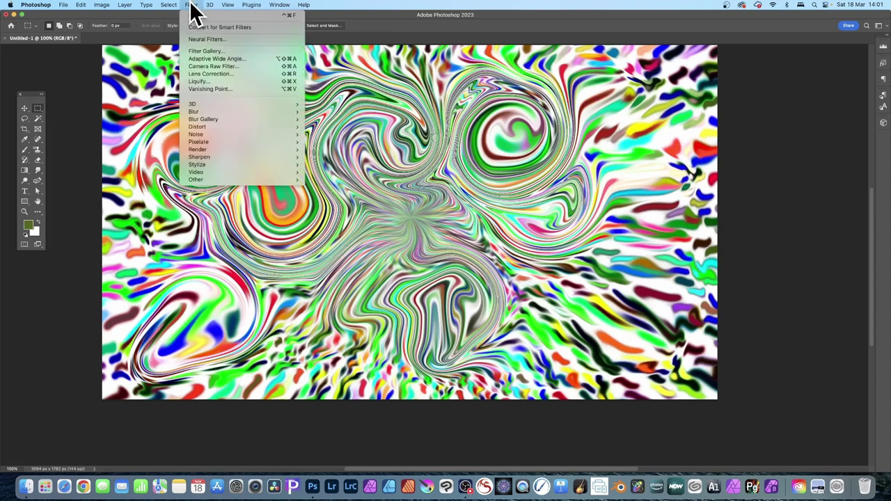
pyautogui.click(193, 15)
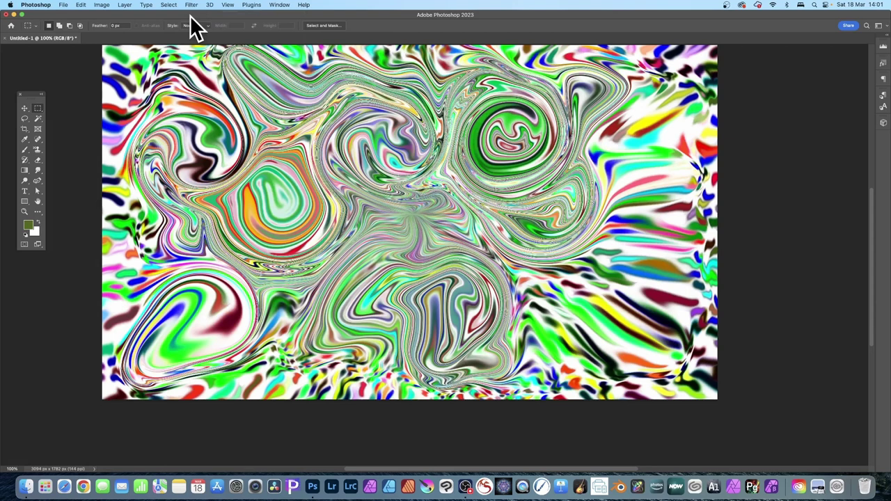
pyautogui.click(192, 6)
pyautogui.moveTo(205, 166)
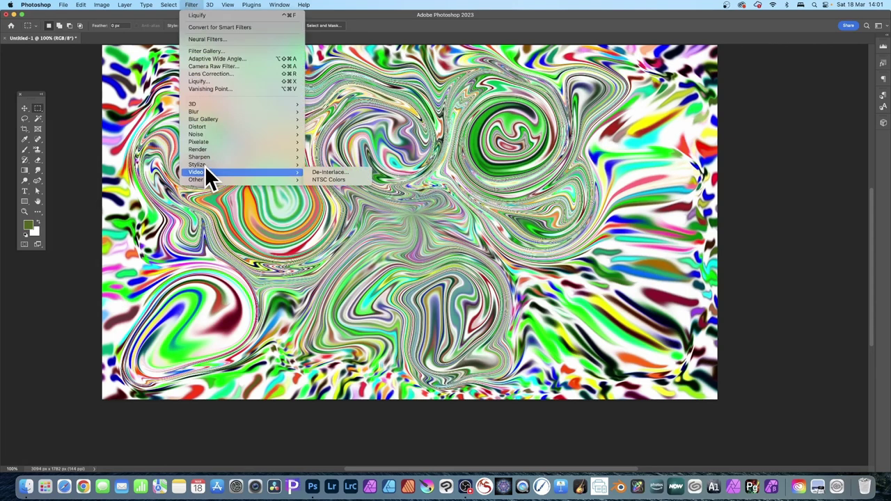
pyautogui.click(363, 195)
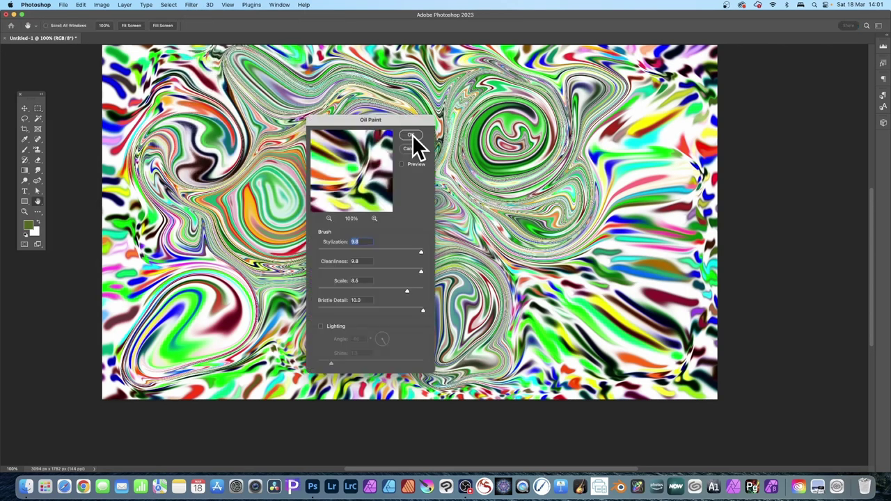